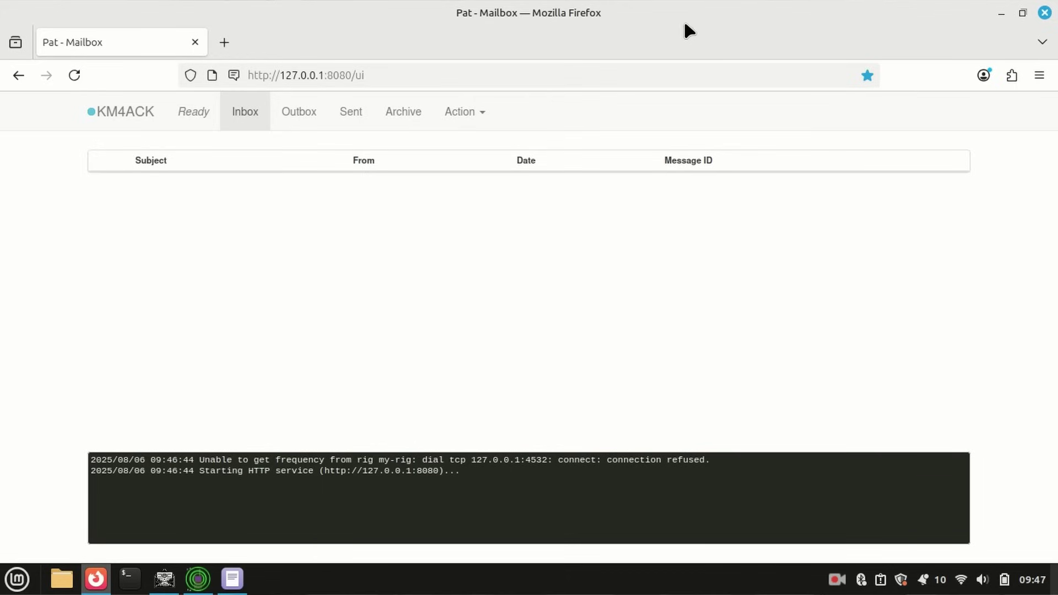
# - Compose a new message and open the GPS Position Report template from General Forms
pyautogui.click(466, 112)
pyautogui.click(474, 182)
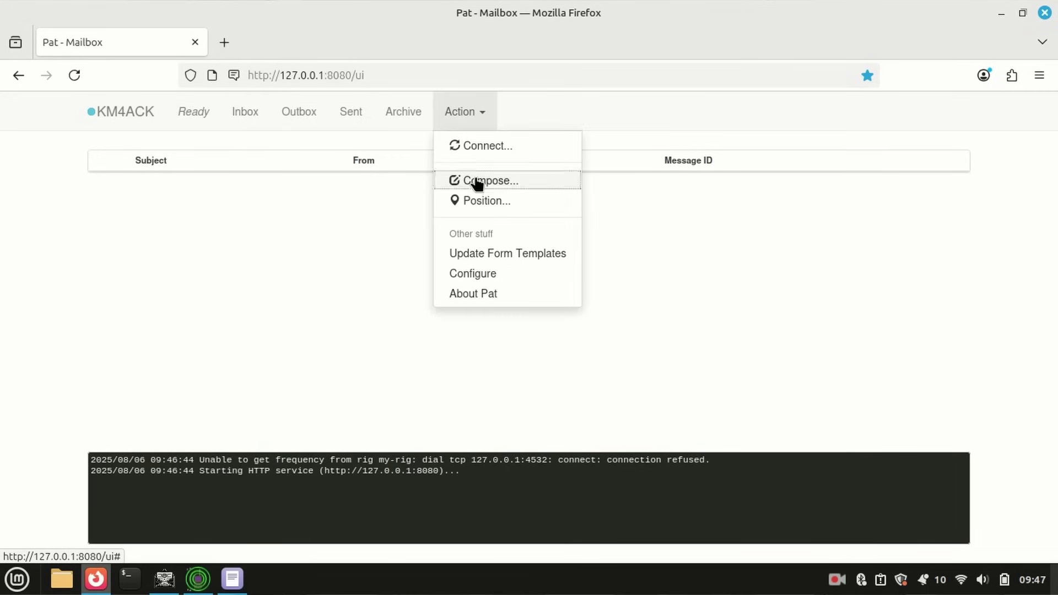
pyautogui.scroll(-3, 859, 311)
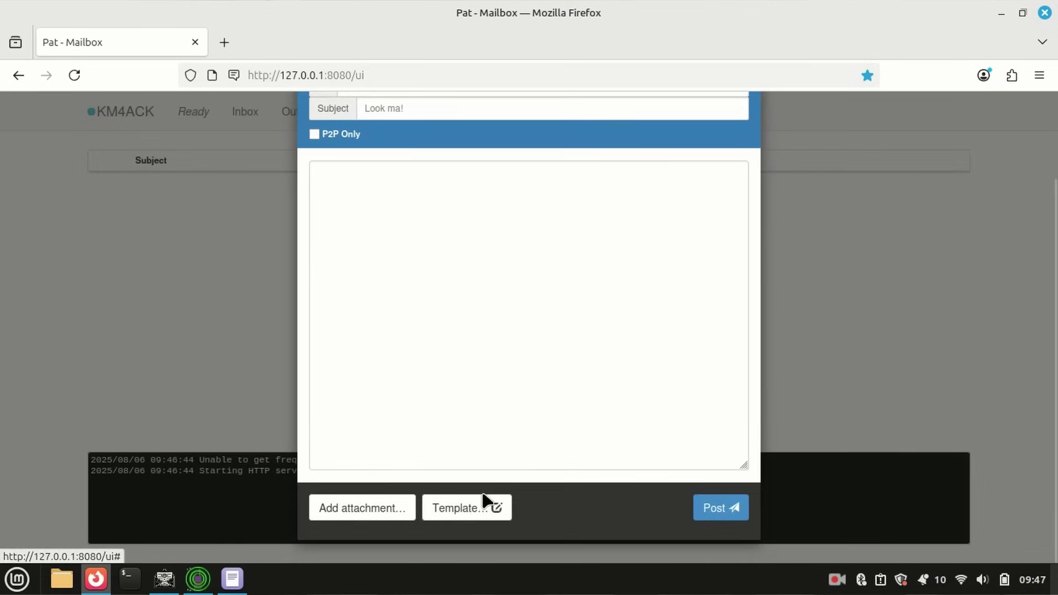
pyautogui.click(472, 507)
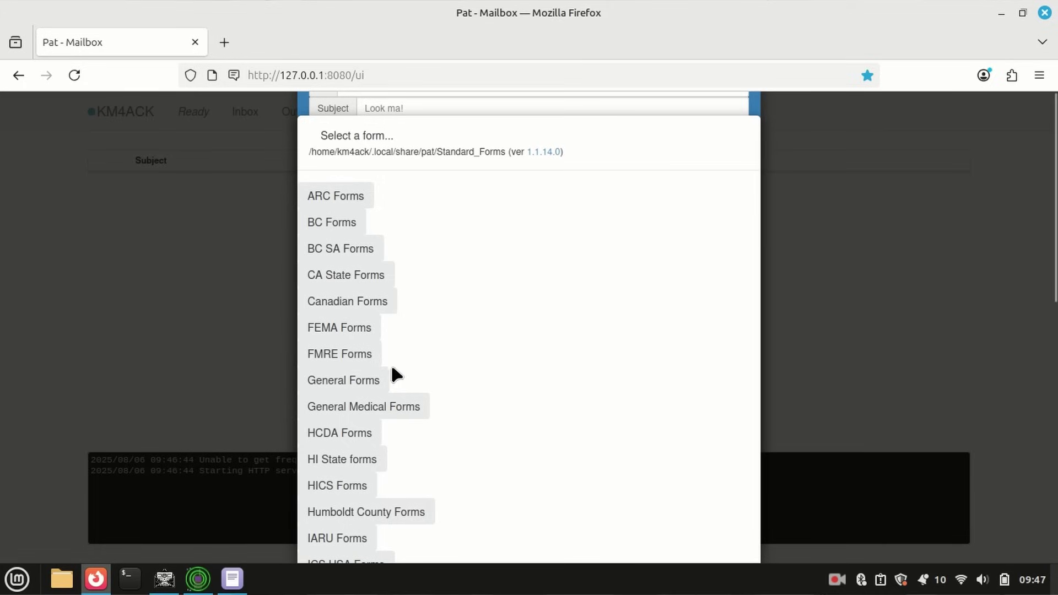
pyautogui.click(349, 384)
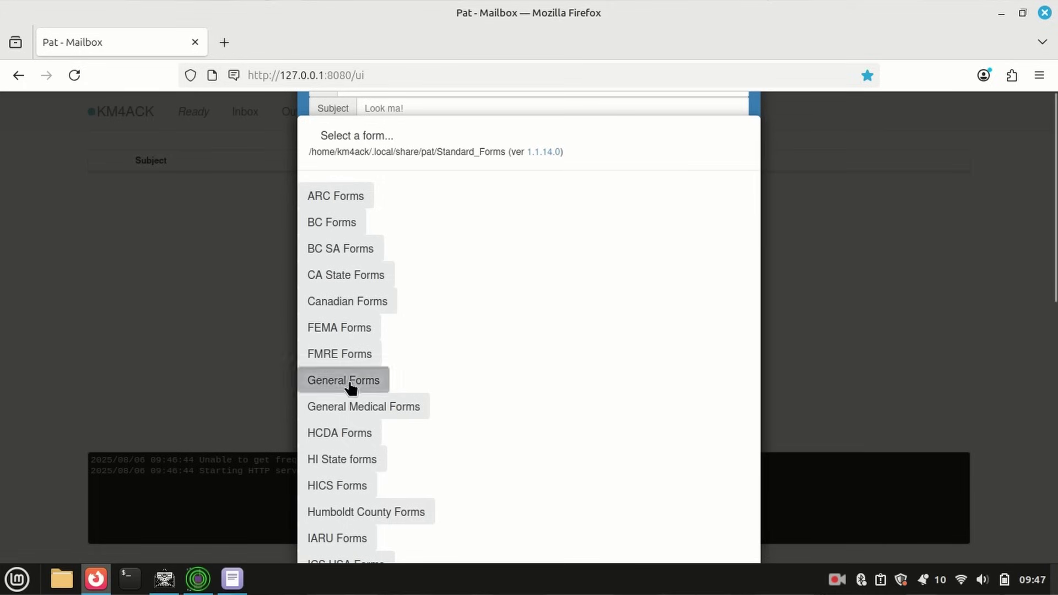
pyautogui.scroll(-3, 486, 316)
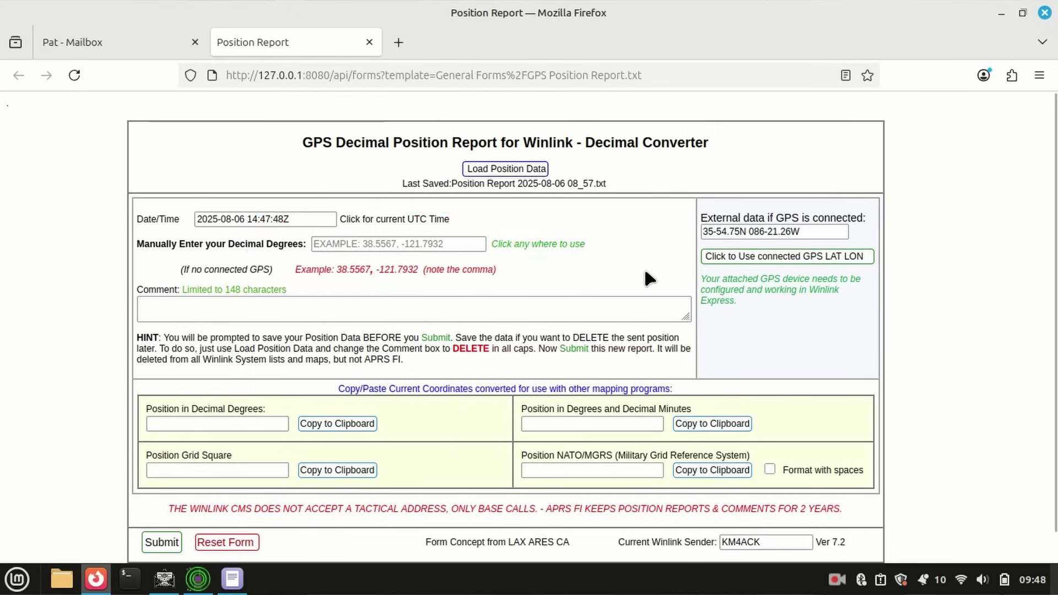
# - Fill in the report's coordinates from the connected GPS and activate the Comment field
pyautogui.click(758, 261)
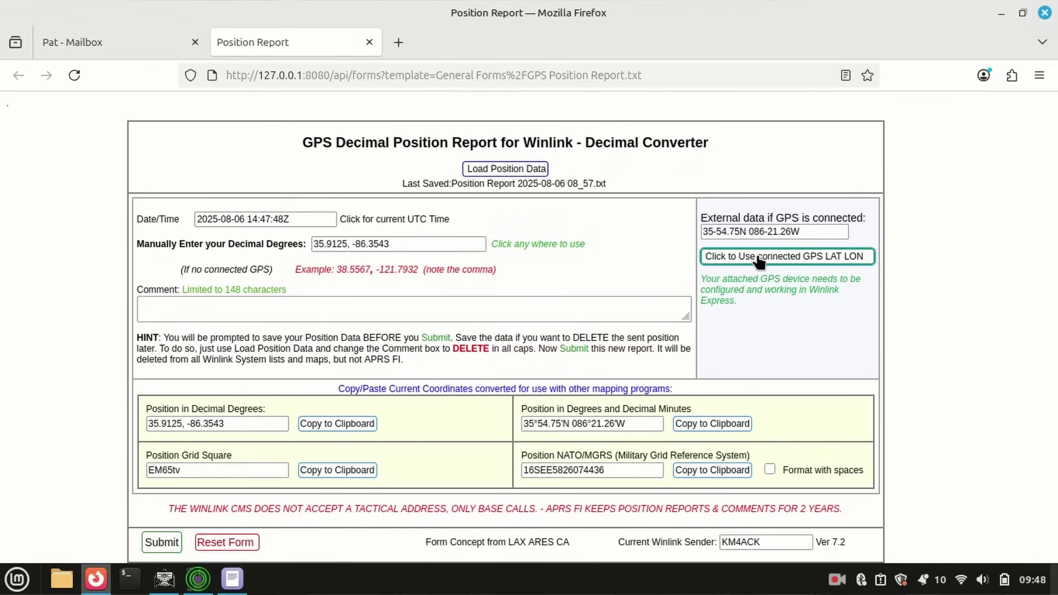
pyautogui.click(287, 300)
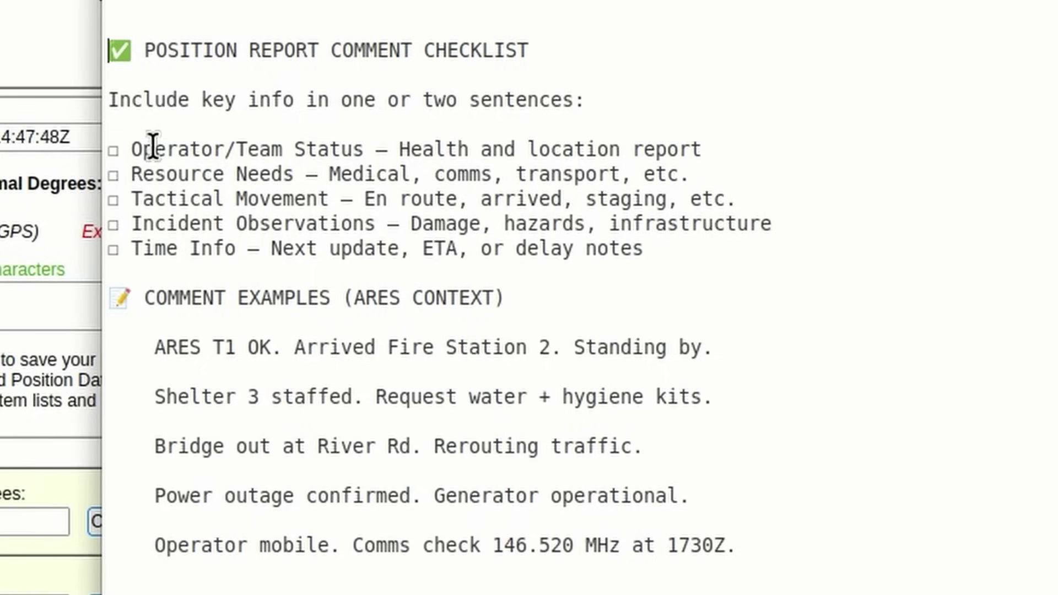
# - Examine the position report comment checklist in the notes, from Operator/Team Status down to Time Info
pyautogui.moveTo(135, 148); pyautogui.dragTo(366, 150)
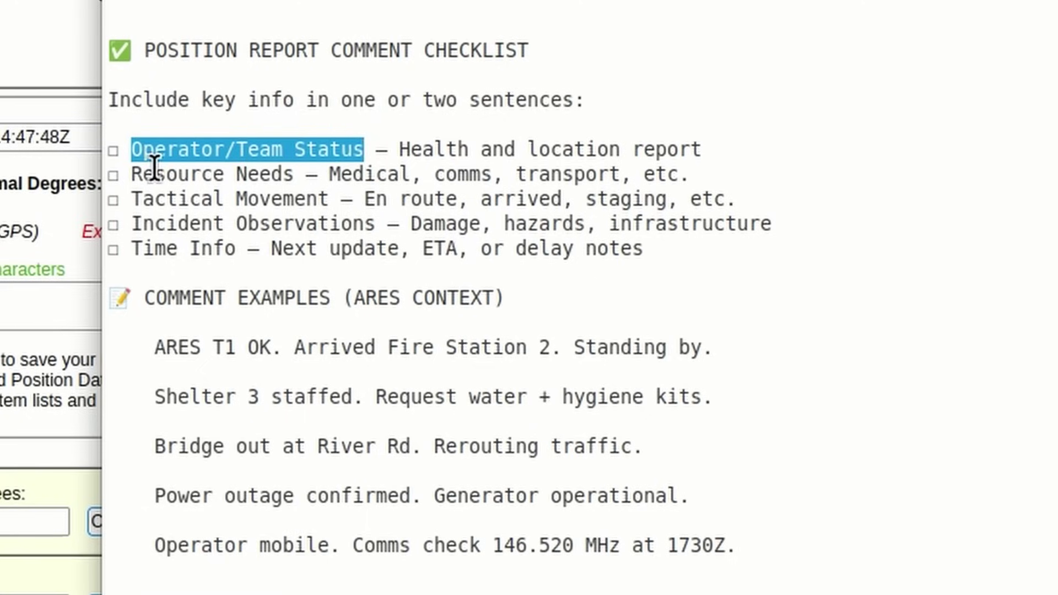
pyautogui.moveTo(154, 174); pyautogui.dragTo(304, 175)
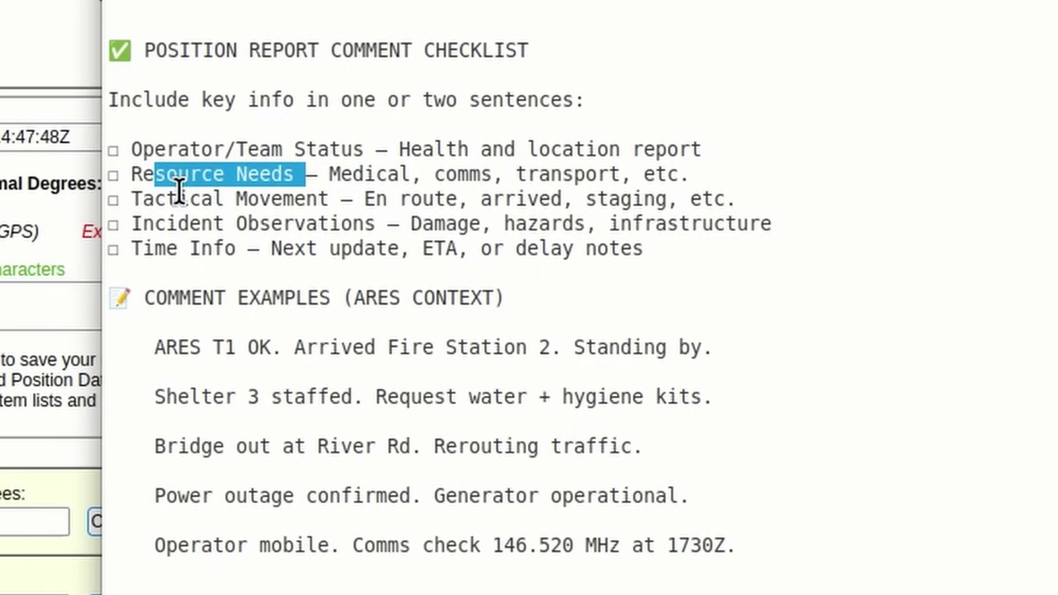
pyautogui.moveTo(142, 224); pyautogui.dragTo(384, 226)
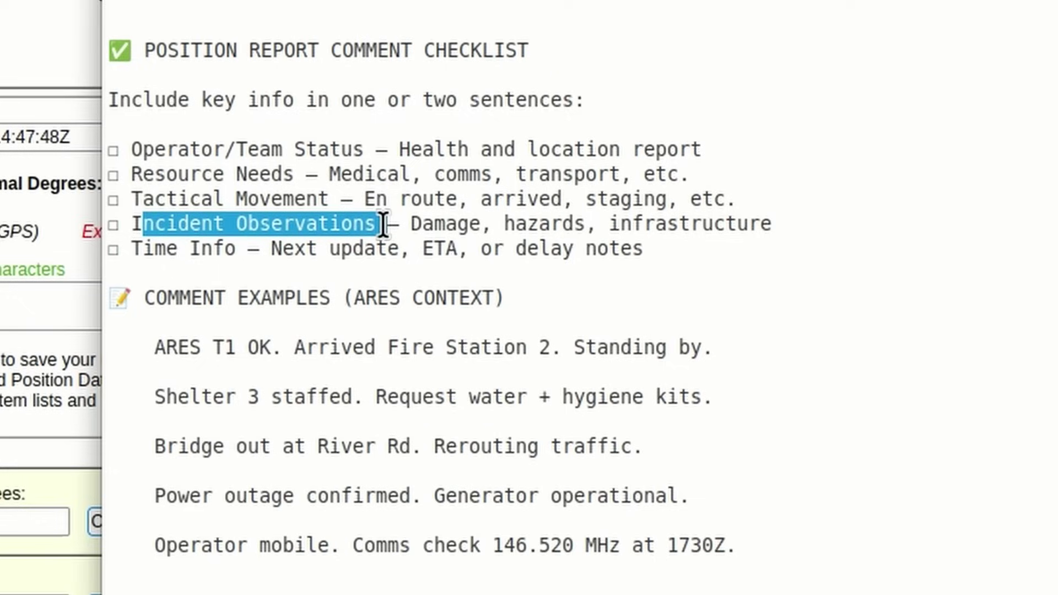
pyautogui.moveTo(236, 247); pyautogui.dragTo(122, 241)
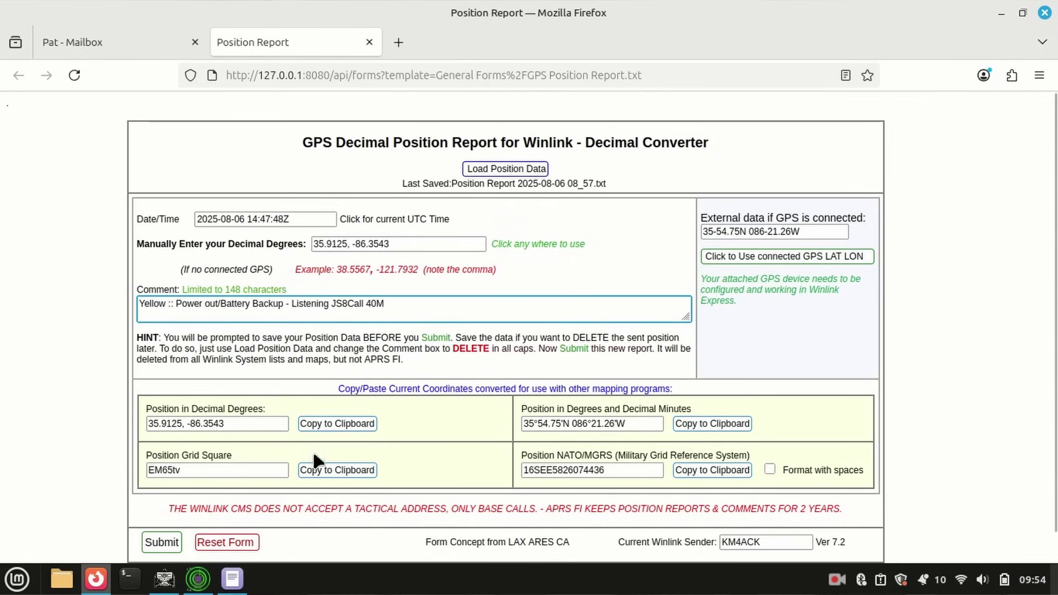
pyautogui.click(166, 544)
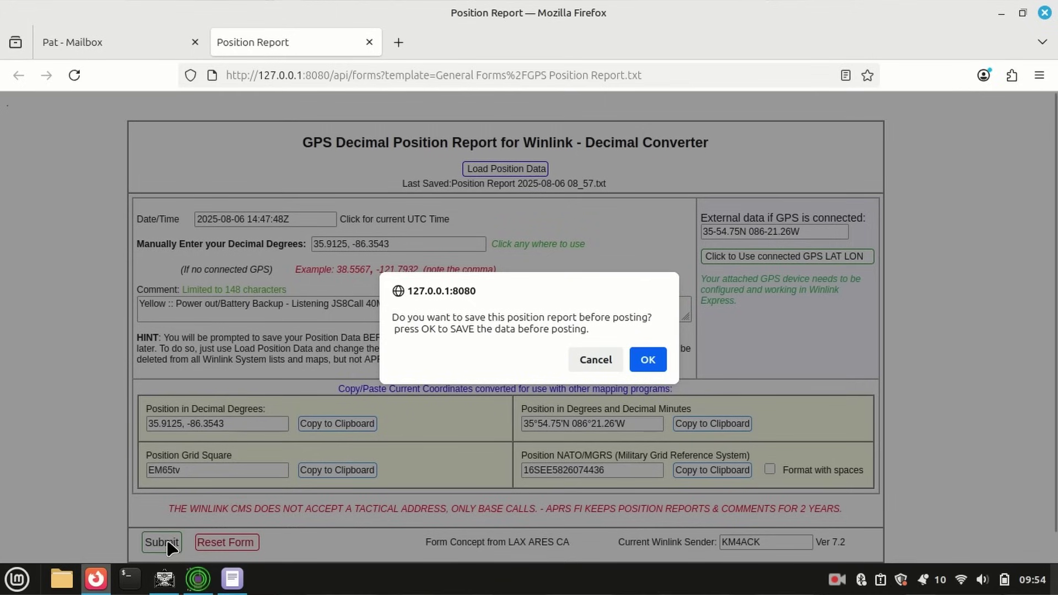
pyautogui.click(645, 359)
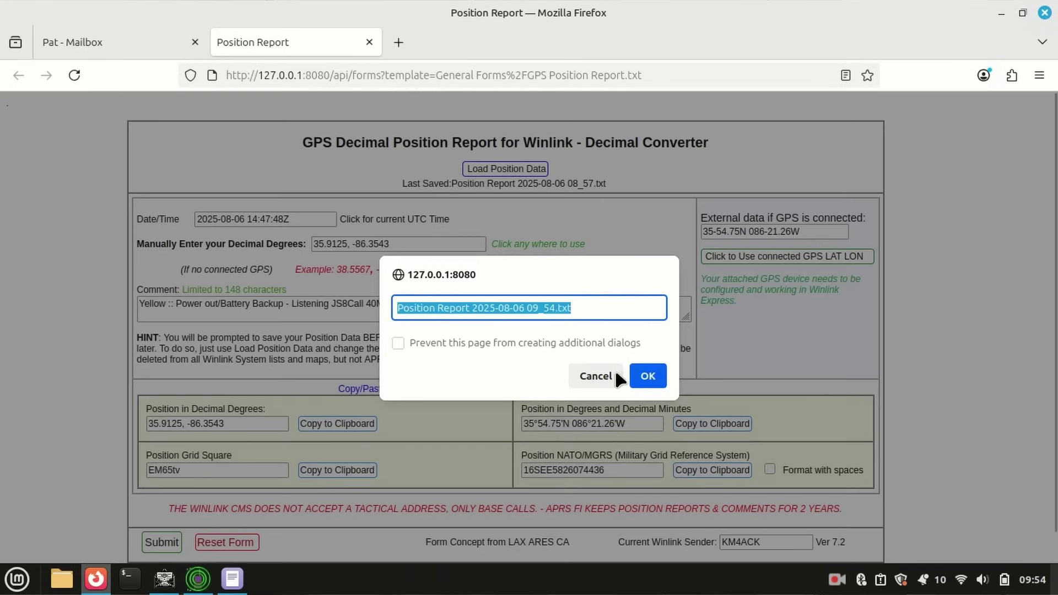
pyautogui.click(645, 376)
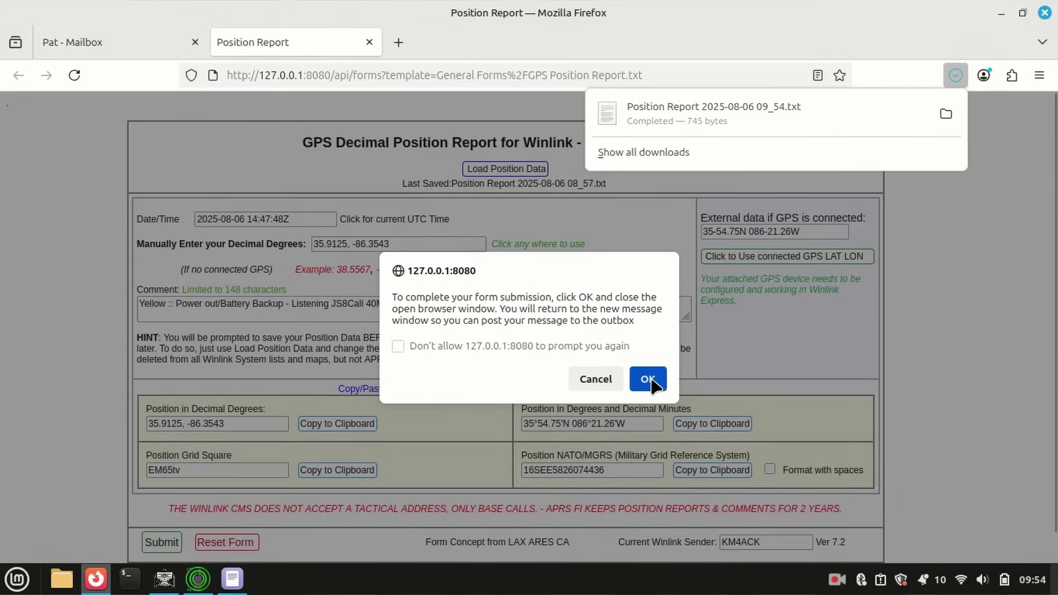
pyautogui.click(647, 380)
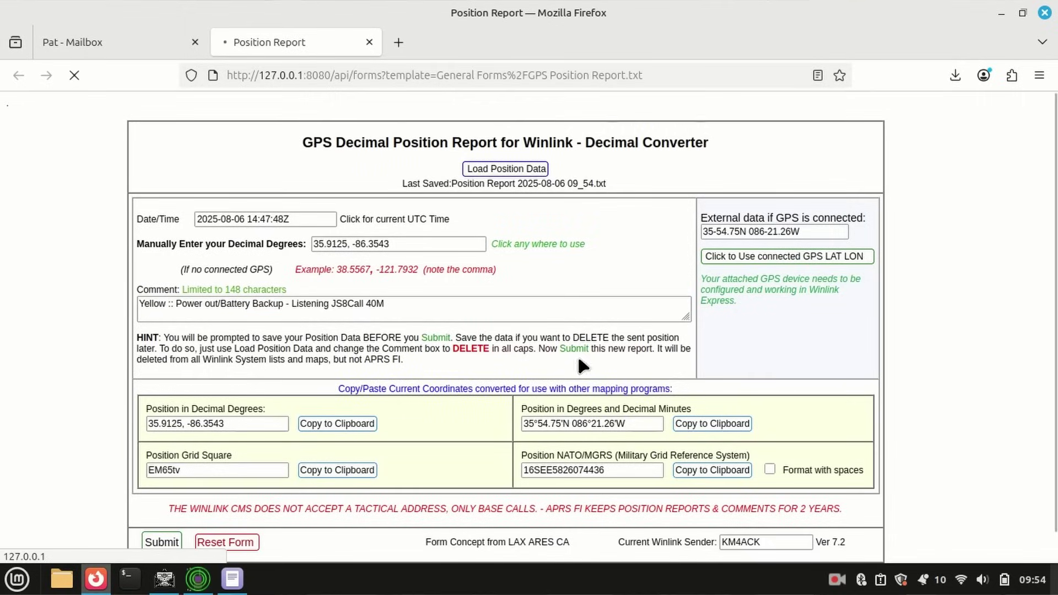
pyautogui.hotkey('ctrl', 'w')
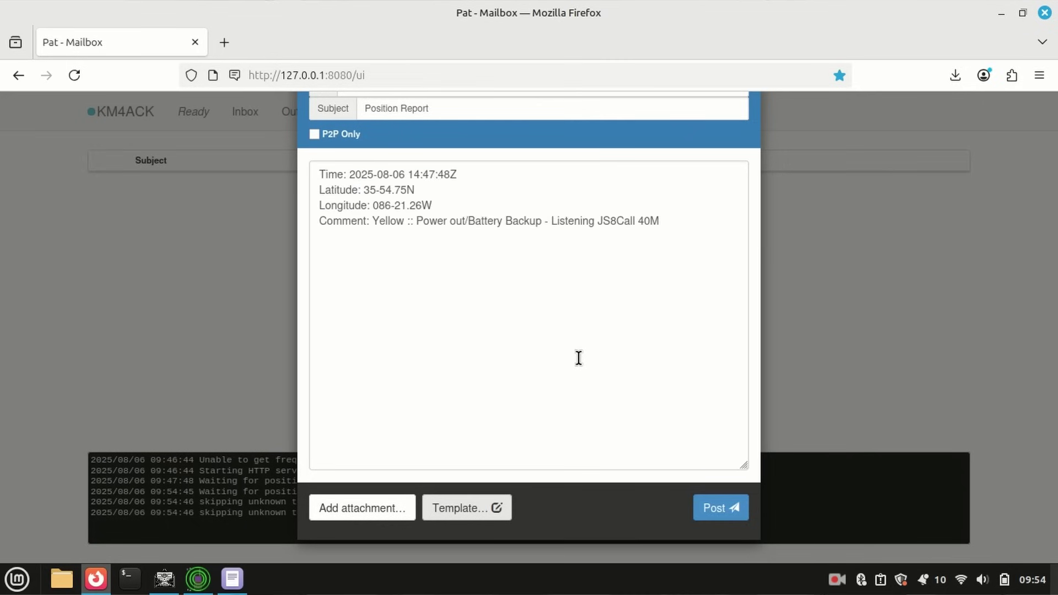
pyautogui.click(719, 508)
# - Open the posted Position Report in the Outbox and examine its recipient, subject and body
pyautogui.click(300, 113)
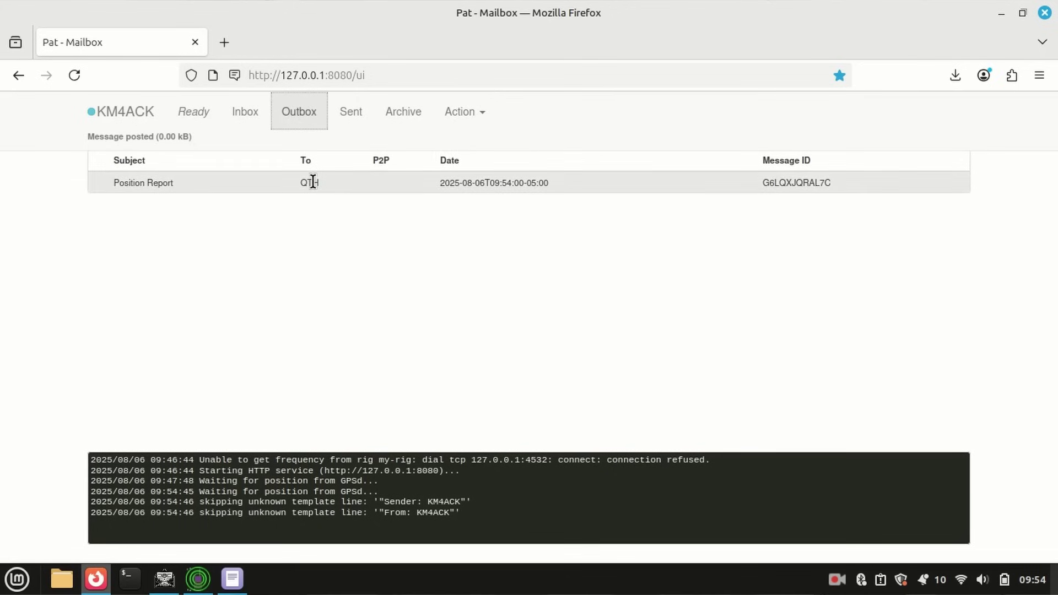
pyautogui.click(311, 182)
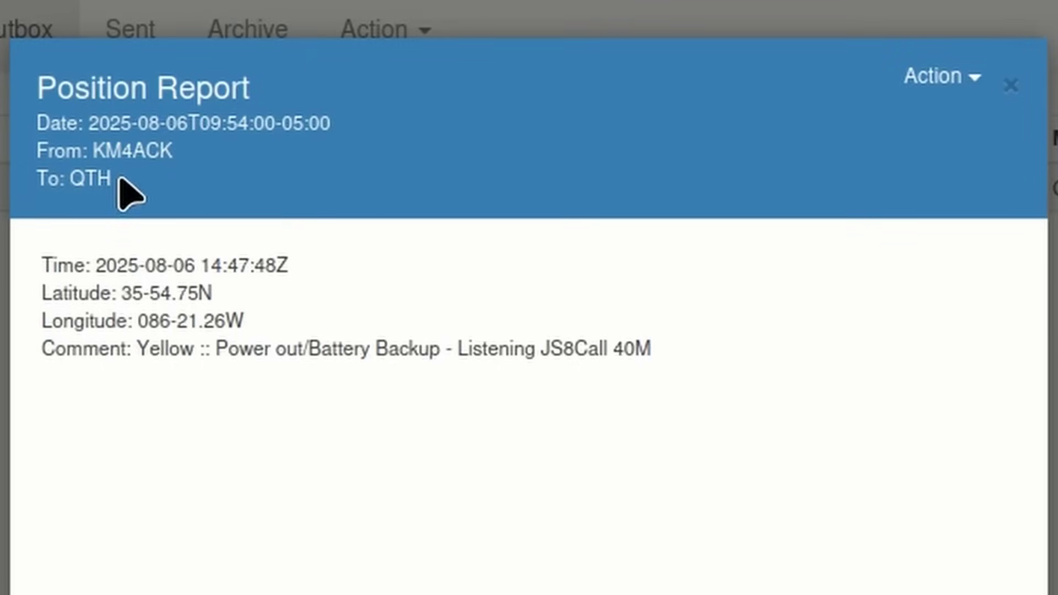
pyautogui.moveTo(351, 183); pyautogui.dragTo(336, 177)
pyautogui.moveTo(97, 175); pyautogui.dragTo(71, 177)
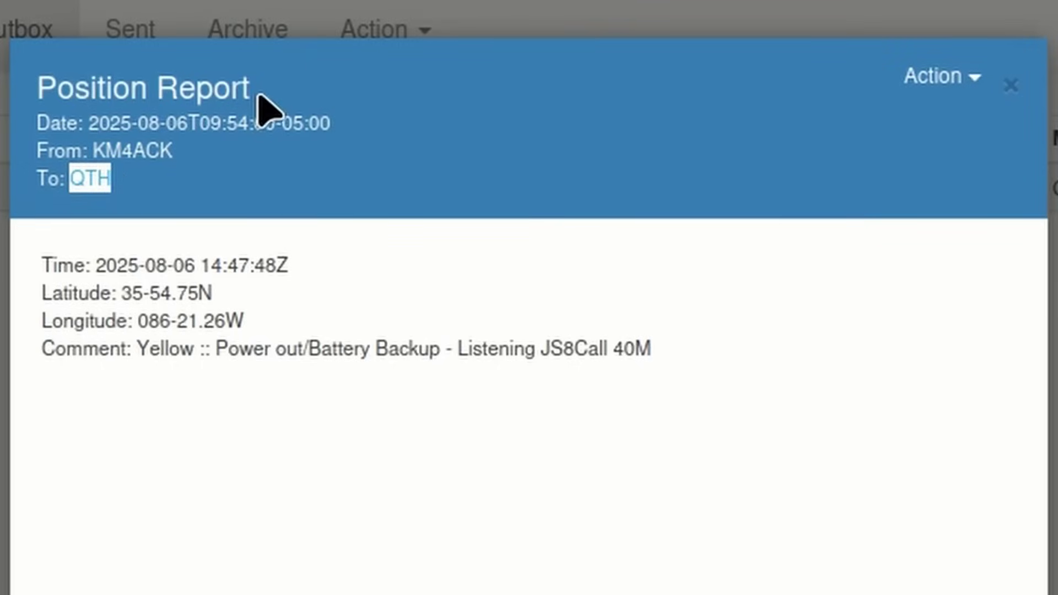
pyautogui.moveTo(259, 97); pyautogui.dragTo(35, 99)
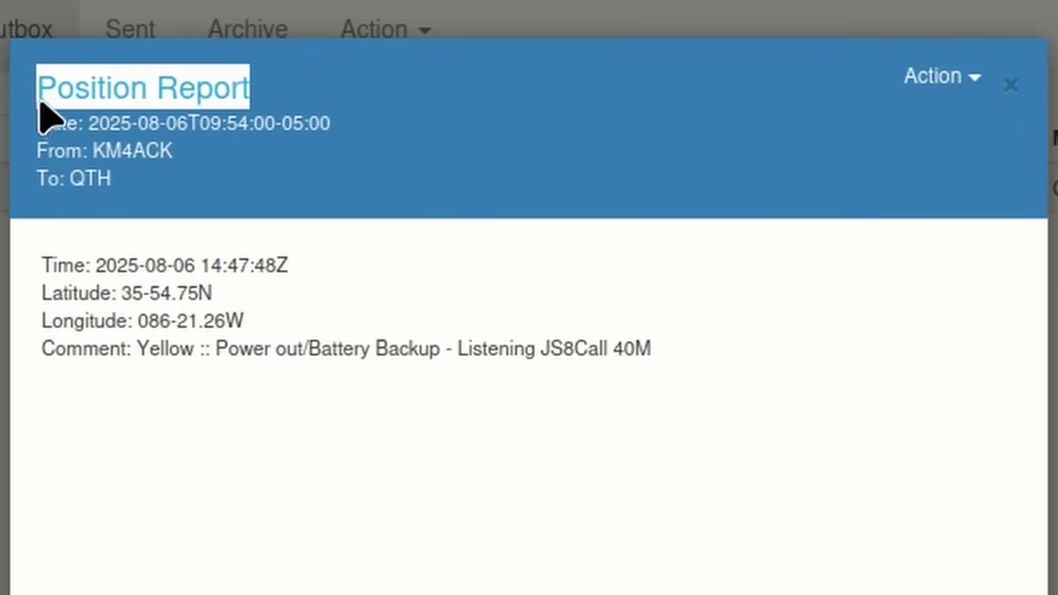
pyautogui.moveTo(653, 352); pyautogui.dragTo(33, 276)
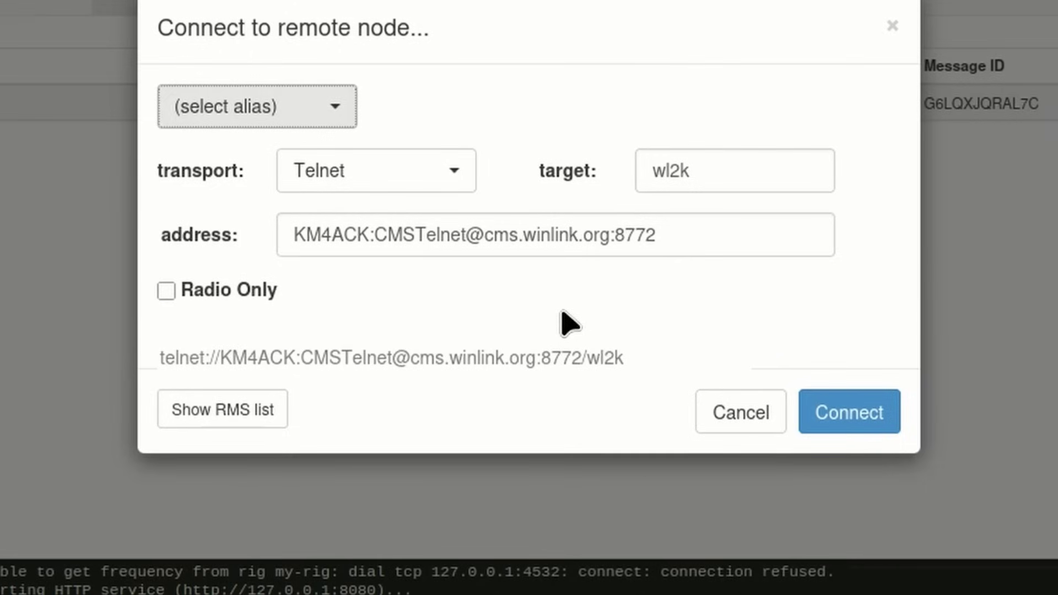
# - Send the queued position report by connecting to the wl2k target over Telnet
pyautogui.click(880, 419)
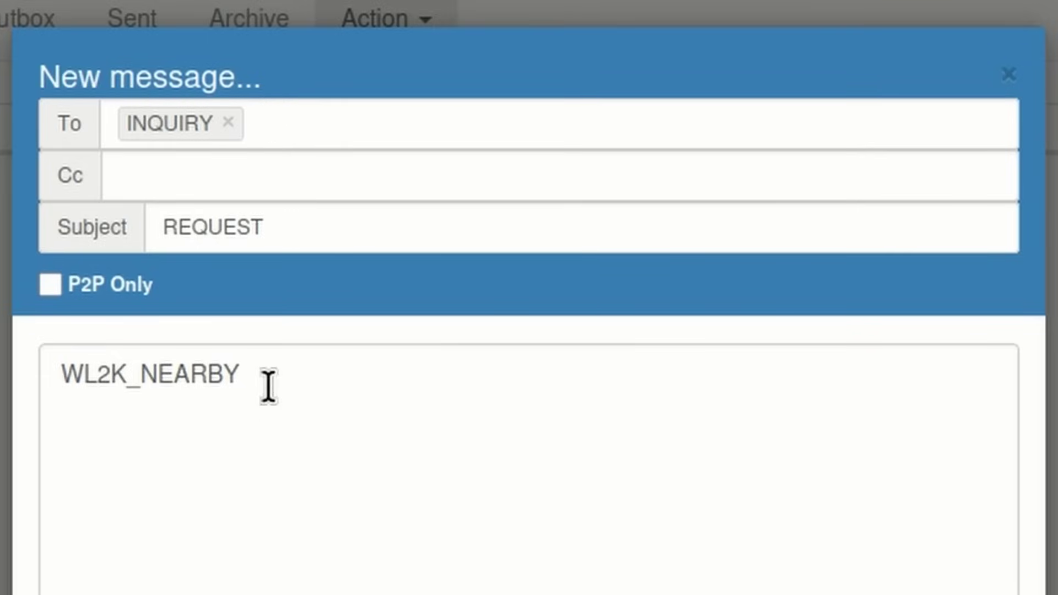
# - Post the WL2K_NEARBY message addressed to INQUIRY with subject REQUEST, and connect to wl2k over Telnet to exchange mail
pyautogui.moveTo(245, 376); pyautogui.dragTo(42, 377)
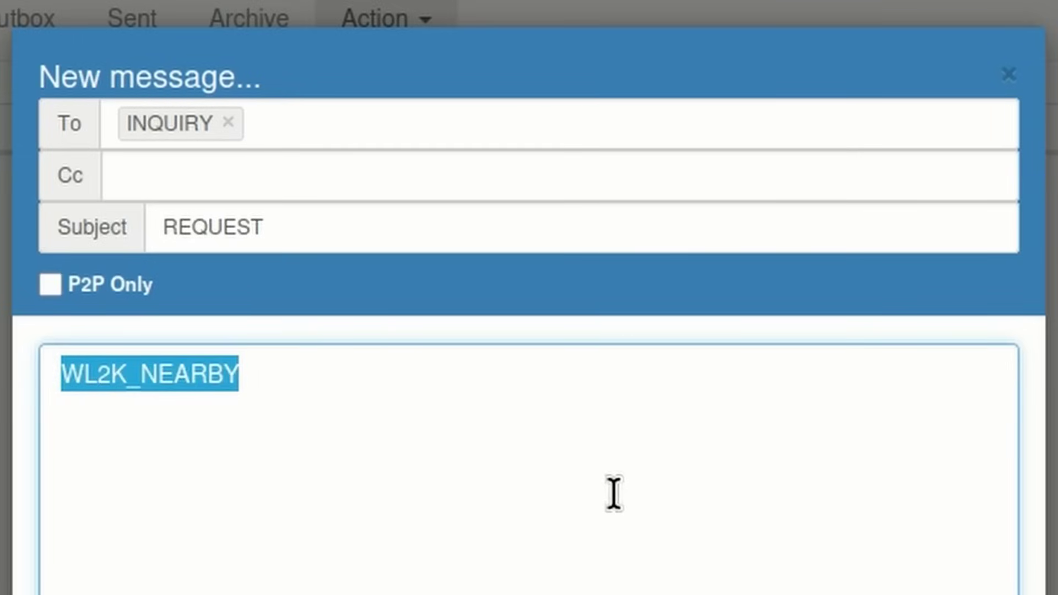
pyautogui.click(578, 496)
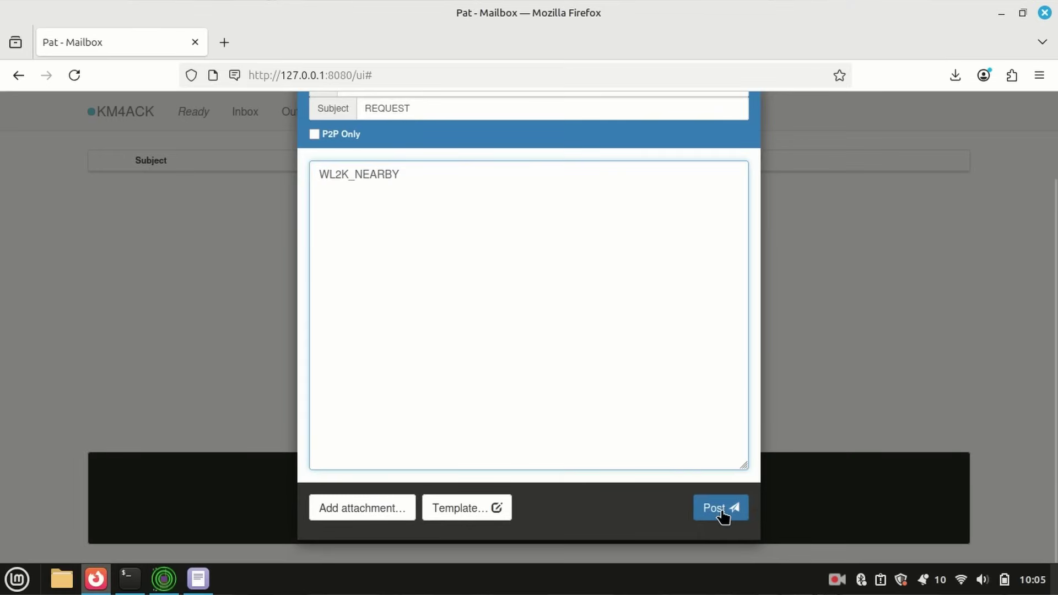
pyautogui.click(720, 506)
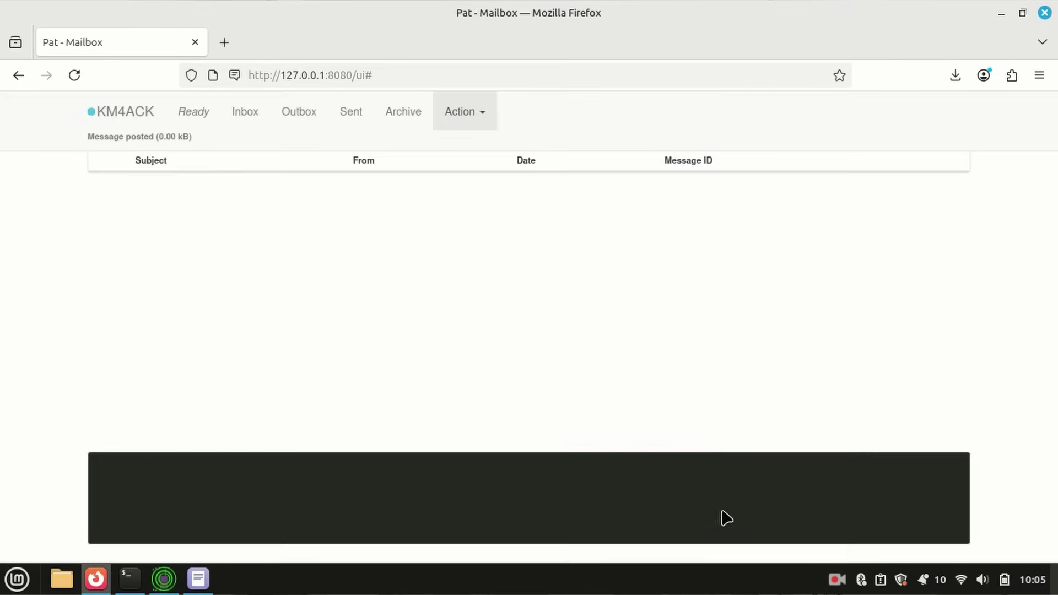
pyautogui.click(193, 111)
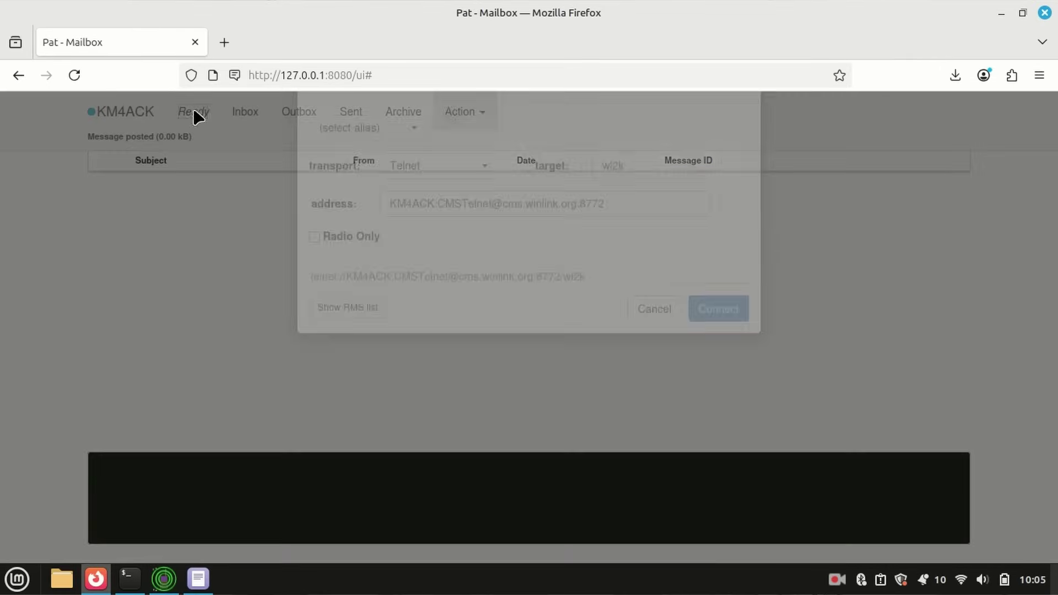
pyautogui.click(710, 365)
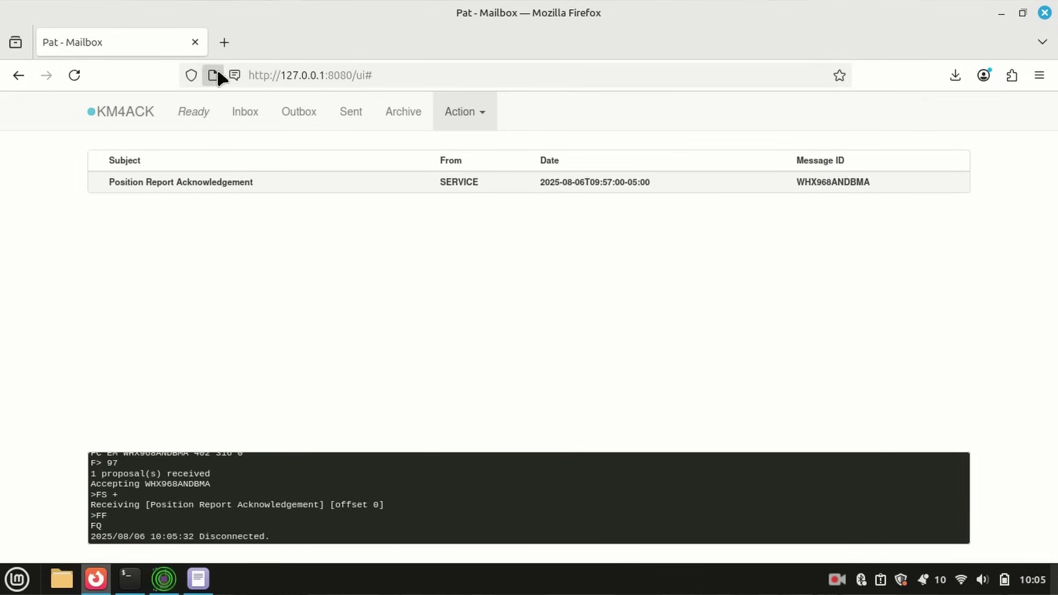
# - Open aprs.fi in a new browser tab and track the station's callsign to examine its position report comment
pyautogui.click(224, 43)
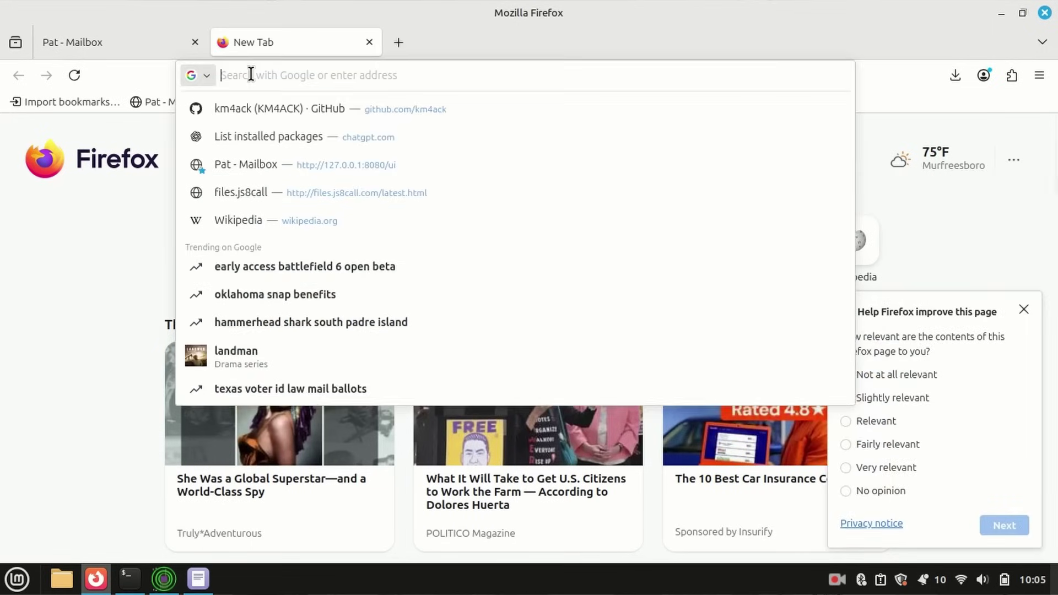
pyautogui.write('aprs.fi/')
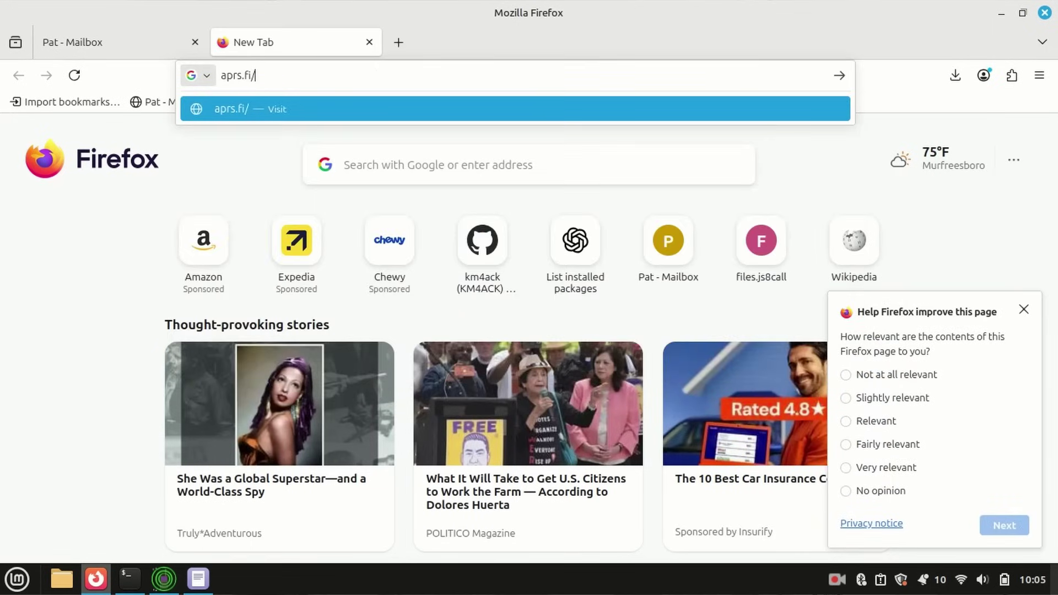
pyautogui.press('Return')
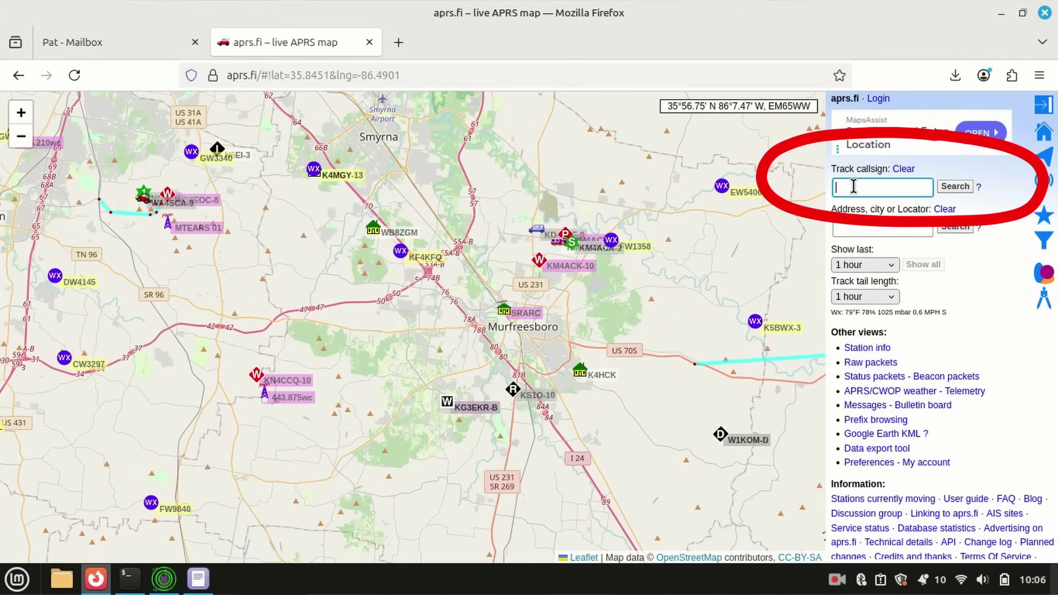
pyautogui.write('km4ack')
pyautogui.click(955, 187)
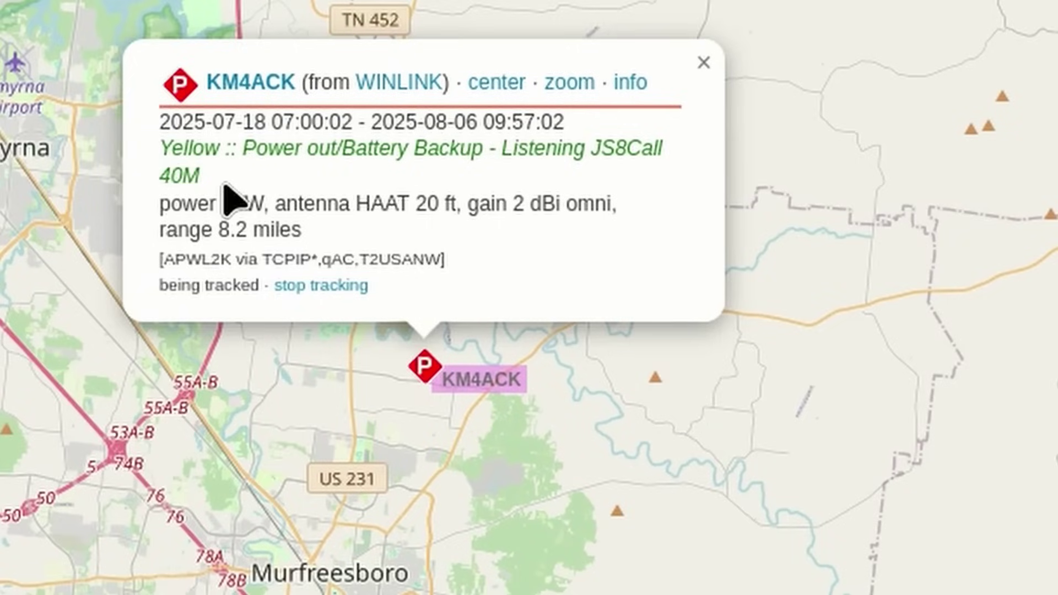
pyautogui.moveTo(201, 176); pyautogui.dragTo(159, 142)
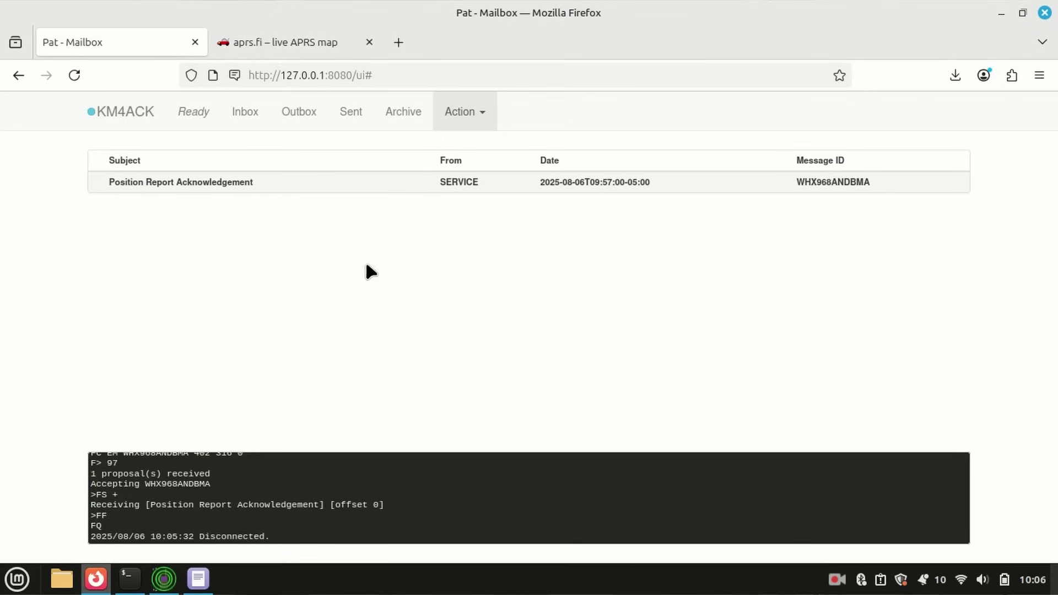
# - Read the Position Report Acknowledgement from SERVICE in the Pat mailbox, check its comment line, and close it
pyautogui.click(233, 176)
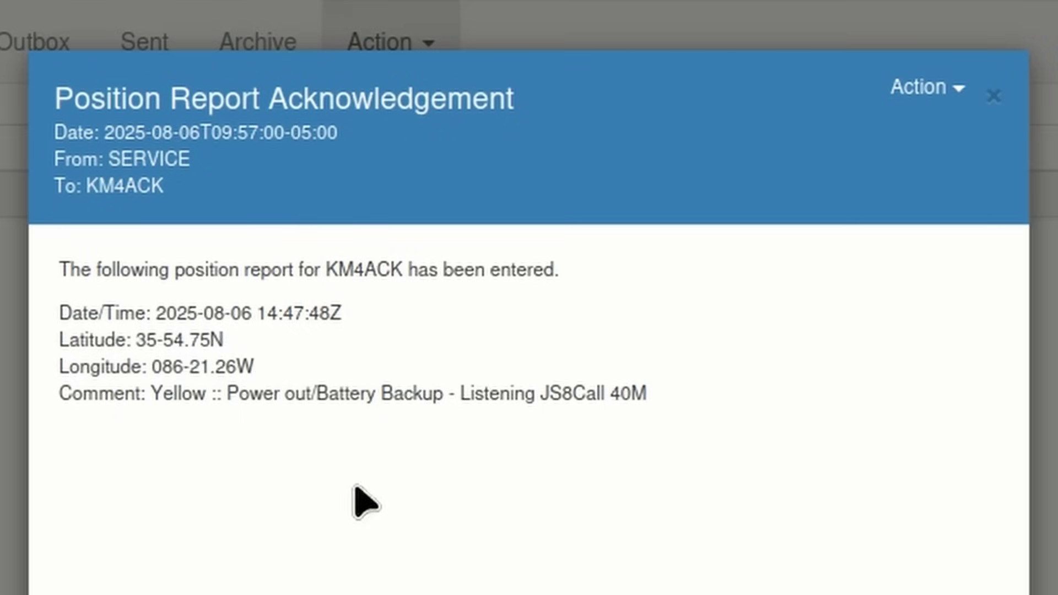
pyautogui.moveTo(648, 394); pyautogui.dragTo(44, 400)
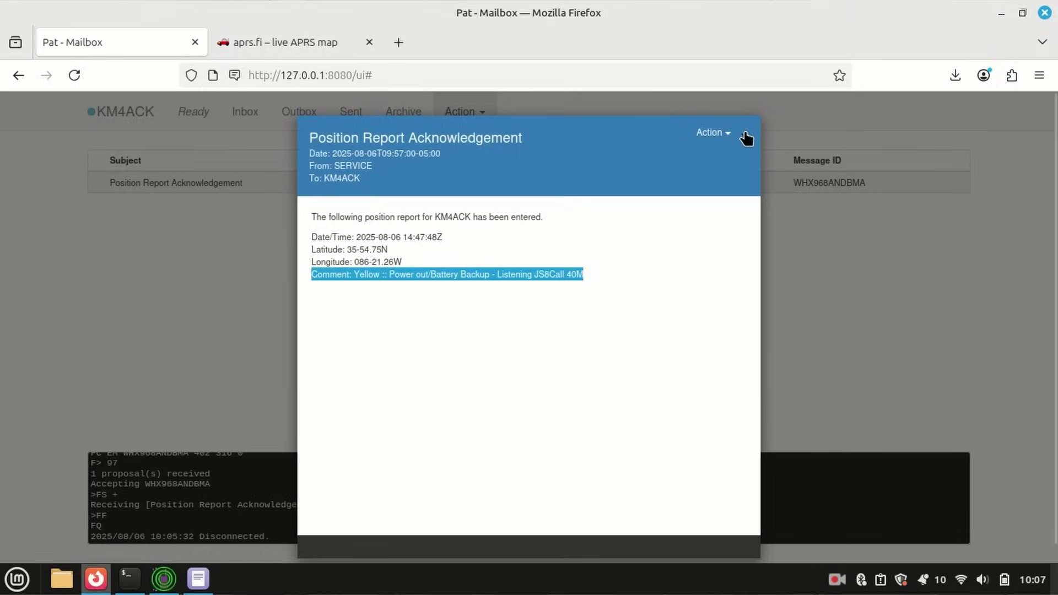
pyautogui.click(993, 97)
# - Connect to wl2k over Telnet to fetch mail, and read the WL2K_NEARBY inquiry reply from SERVICE, checking the own station's comment
pyautogui.click(191, 113)
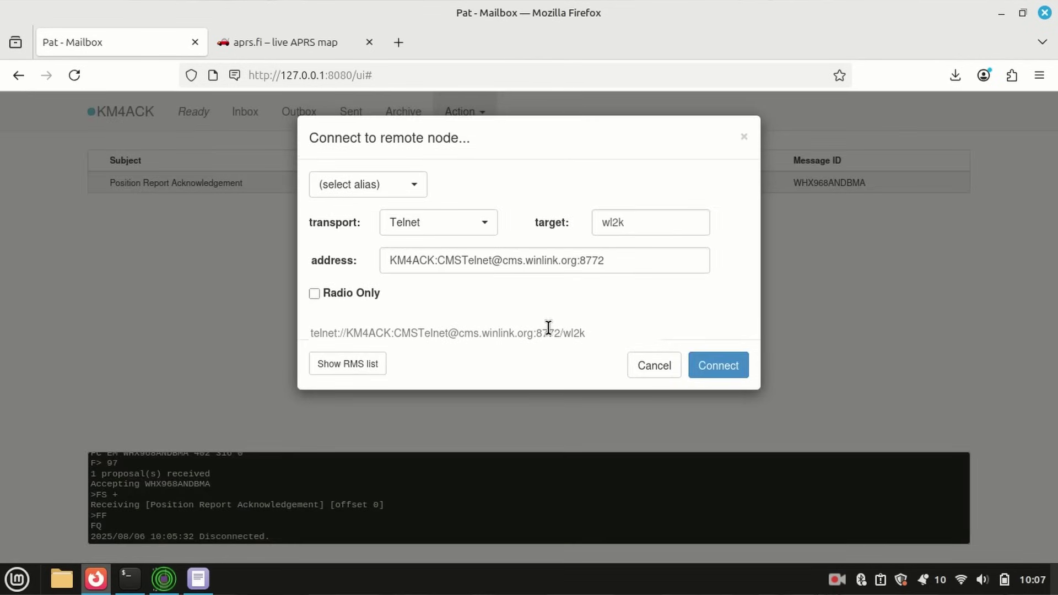
pyautogui.click(718, 365)
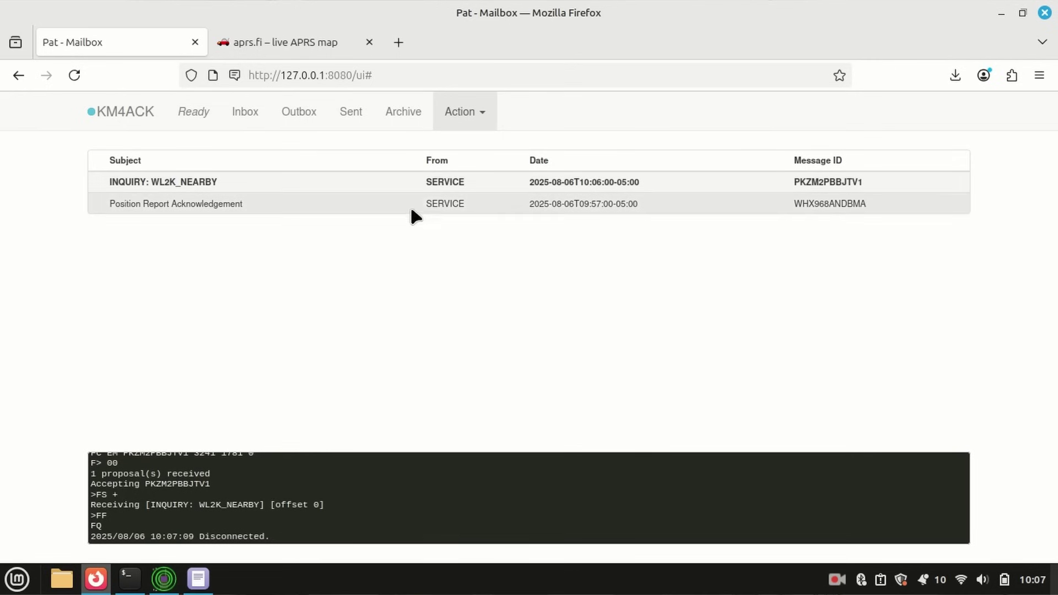
pyautogui.click(434, 181)
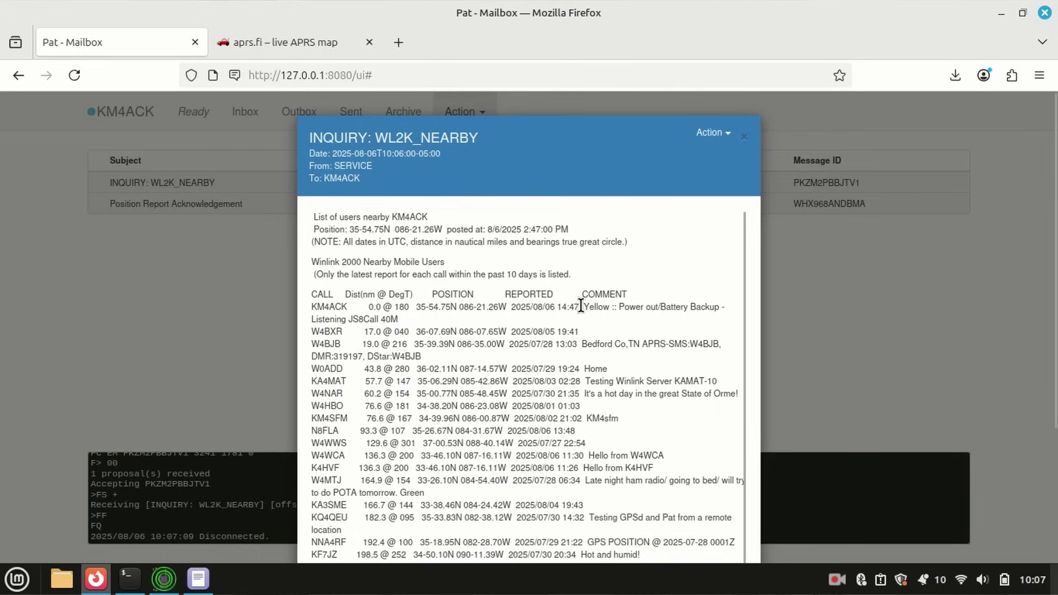
pyautogui.moveTo(585, 306); pyautogui.dragTo(600, 320)
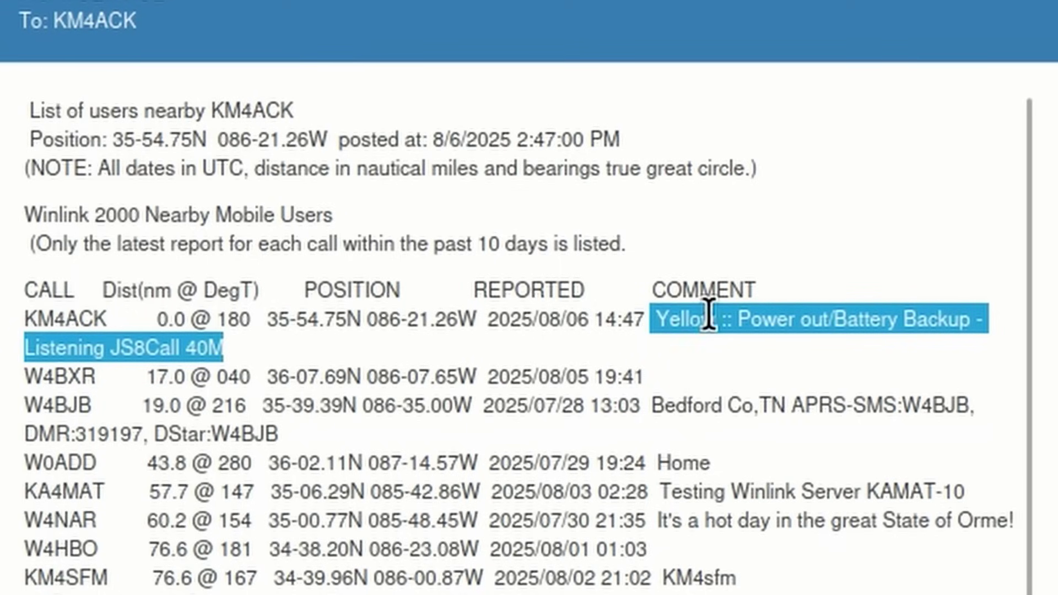
pyautogui.click(681, 349)
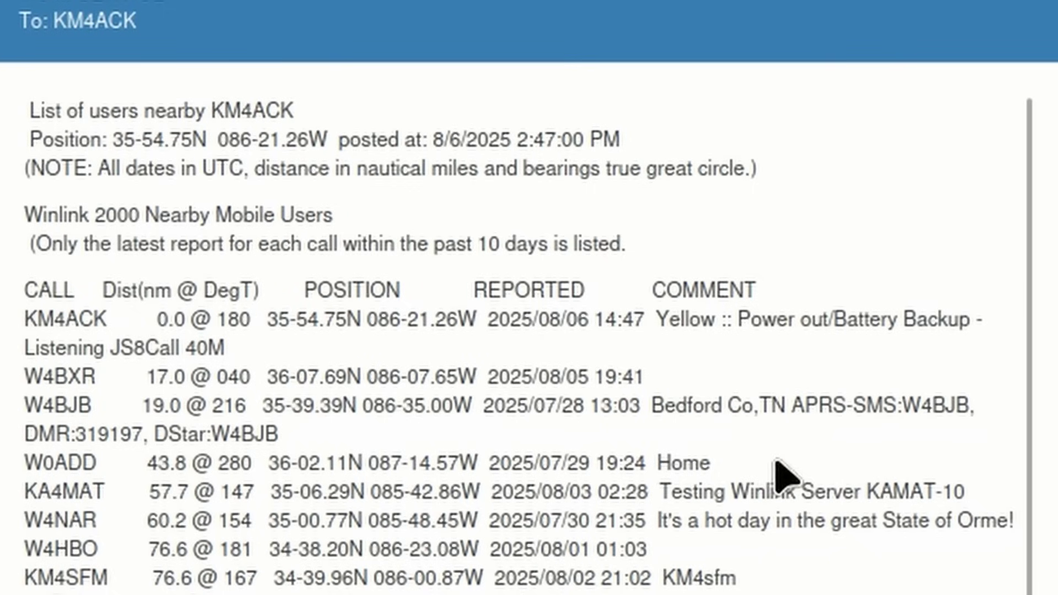
pyautogui.scroll(-10, 768, 502)
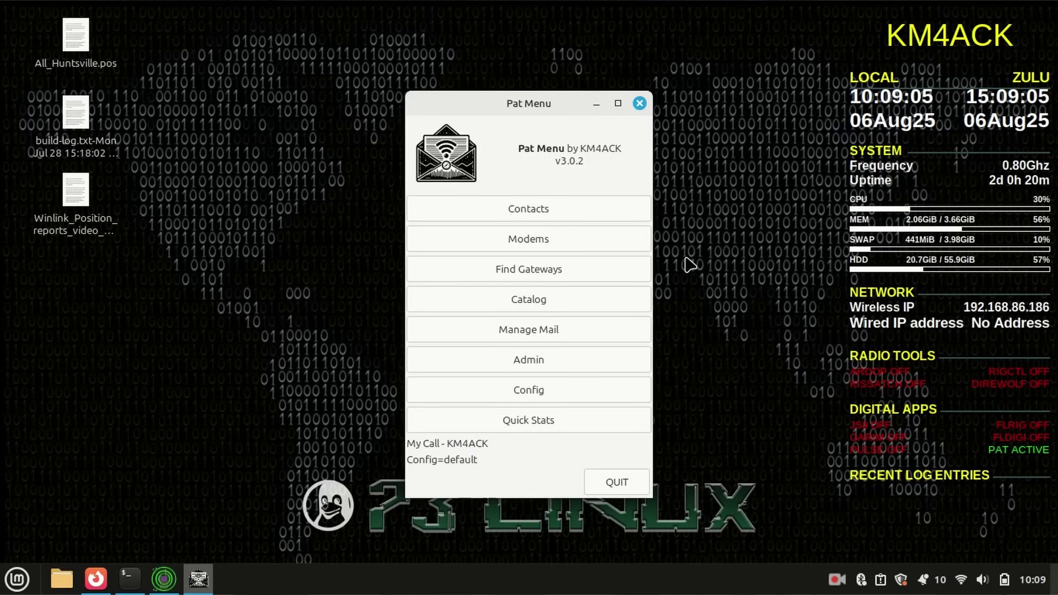
# - In Pat Menu's catalog tools, convert the WL2K_Nearby list positions to APRS with a blank keyword, and locate position.pos on the desktop
pyautogui.click(534, 298)
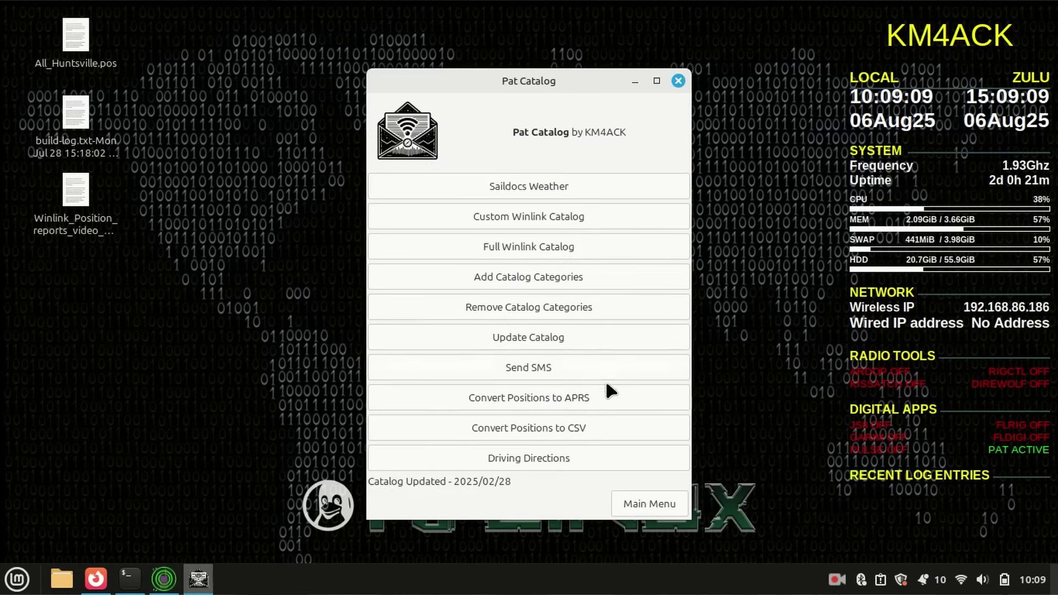
pyautogui.click(530, 392)
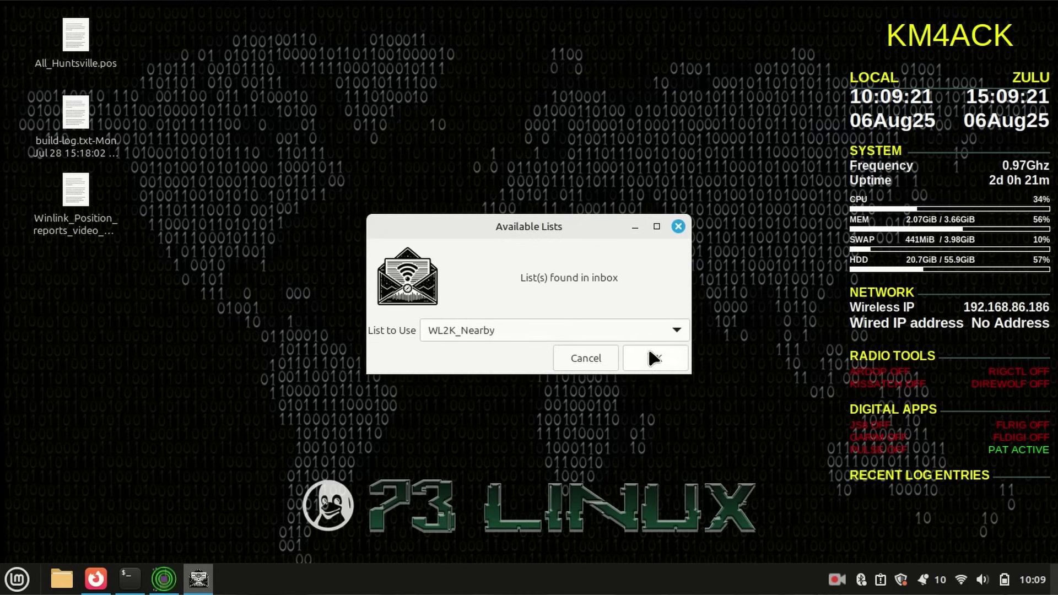
pyautogui.click(653, 364)
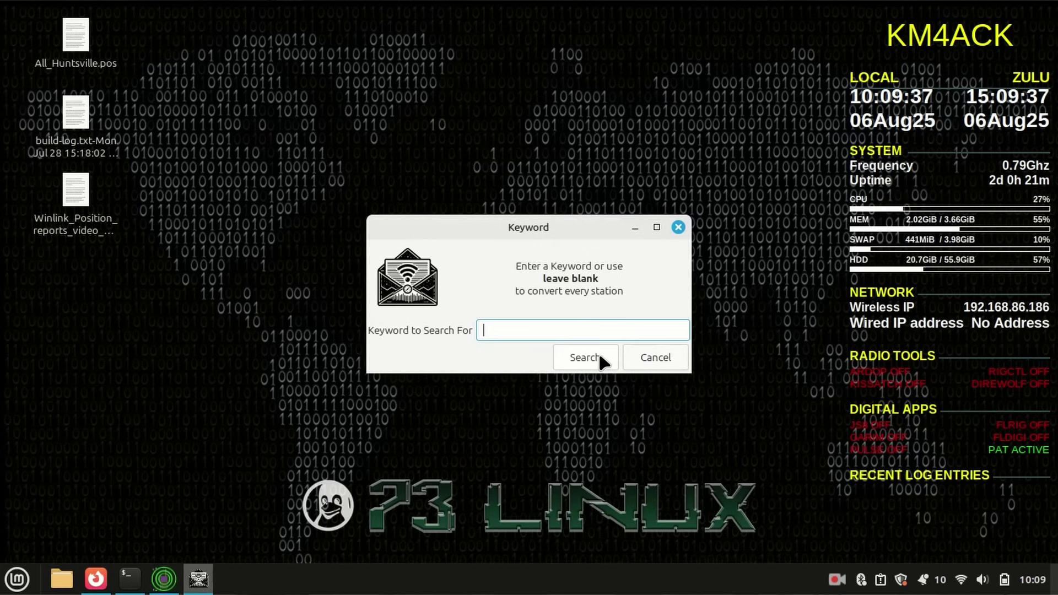
pyautogui.click(601, 362)
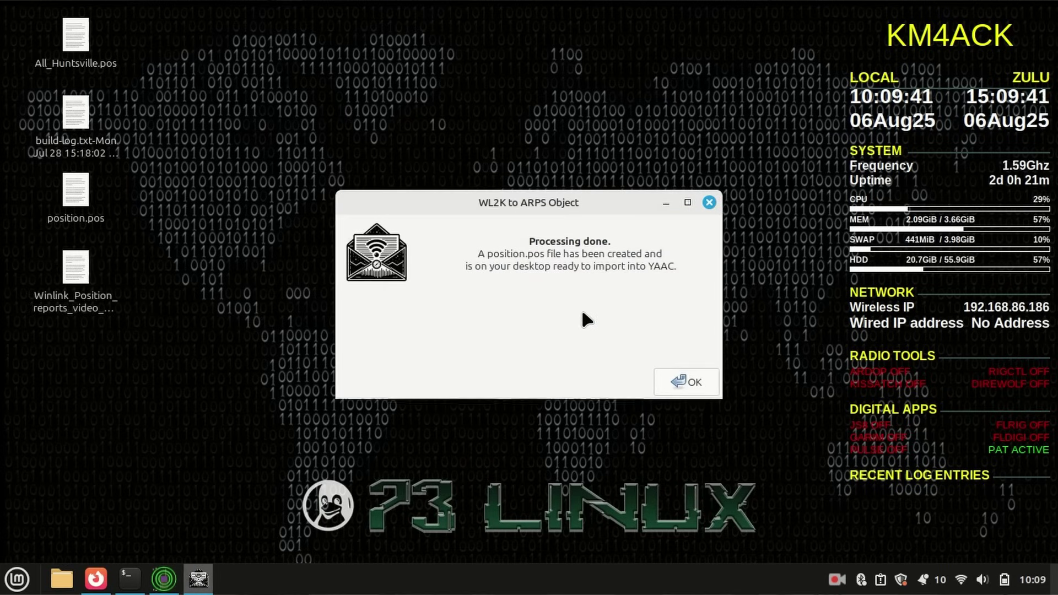
pyautogui.click(76, 193)
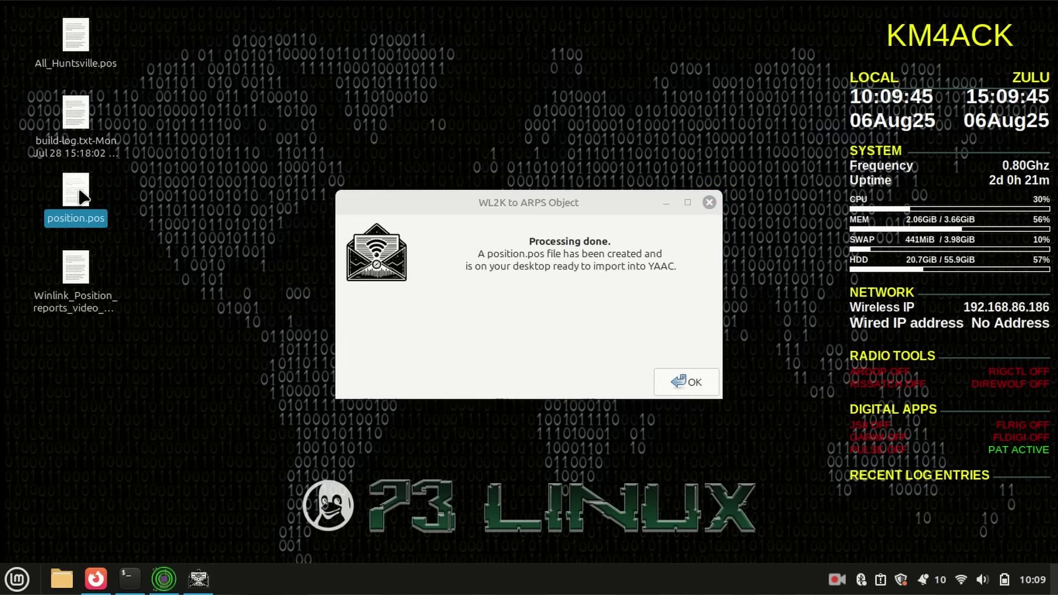
# - Switch to YAAC and load position.pos from the Desktop folder as objects and items, keeping the PRIVATE scope
pyautogui.moveTo(160, 581)
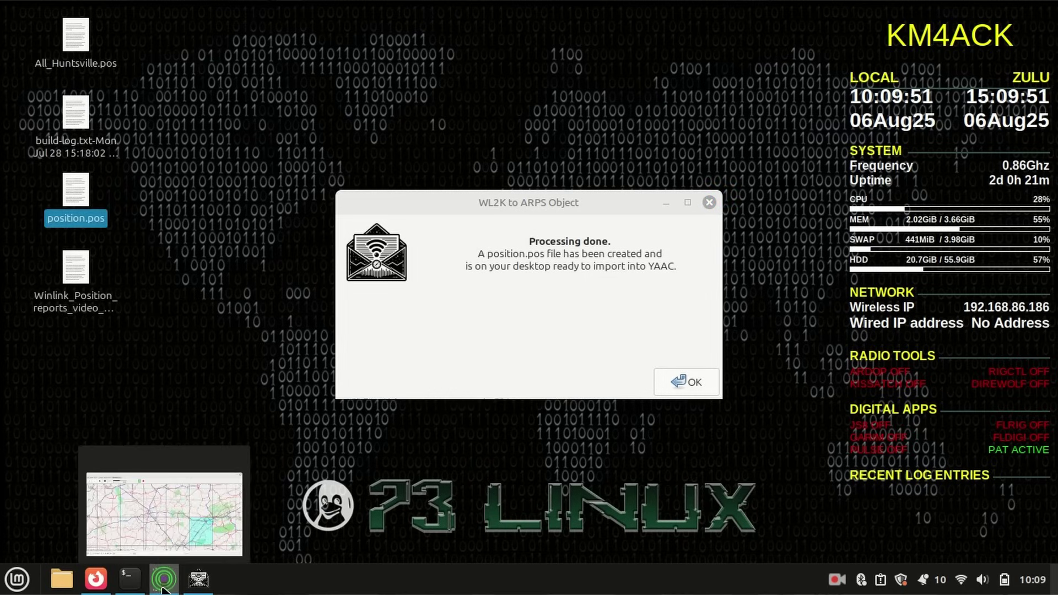
pyautogui.click(162, 588)
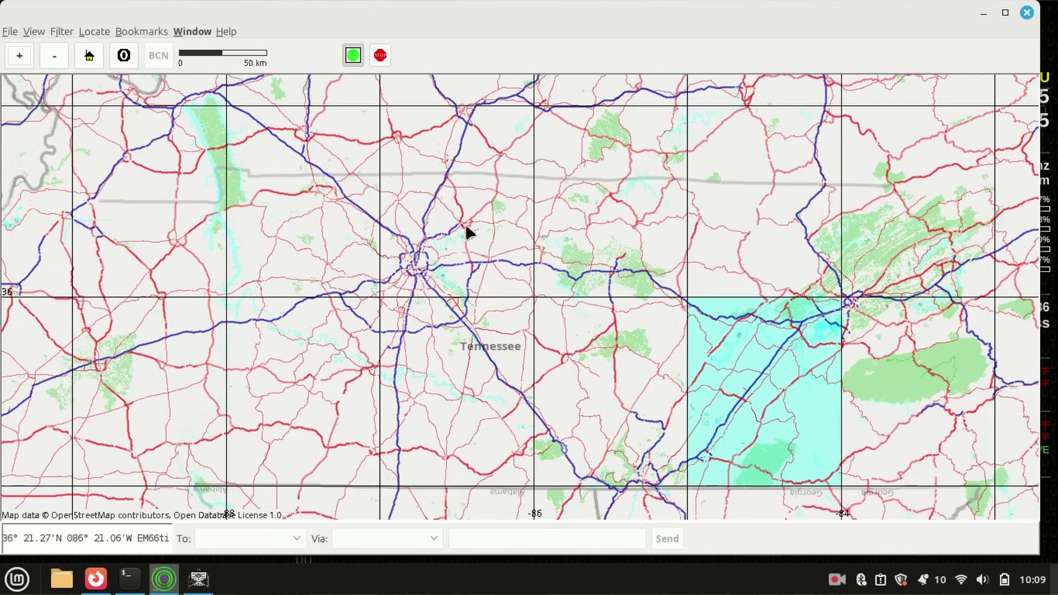
pyautogui.click(10, 34)
pyautogui.moveTo(16, 52)
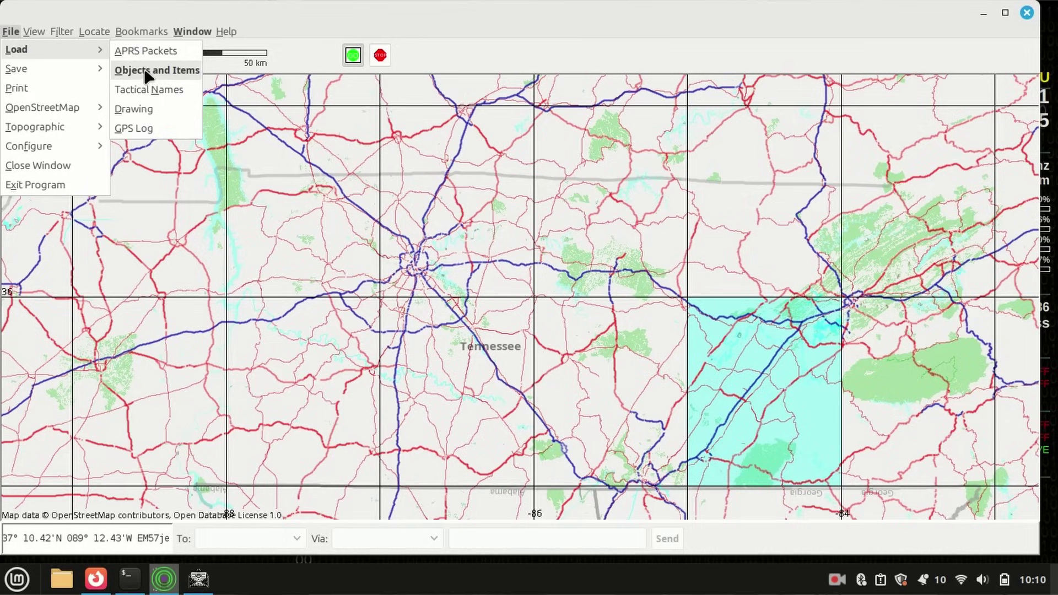
pyautogui.press('Return')
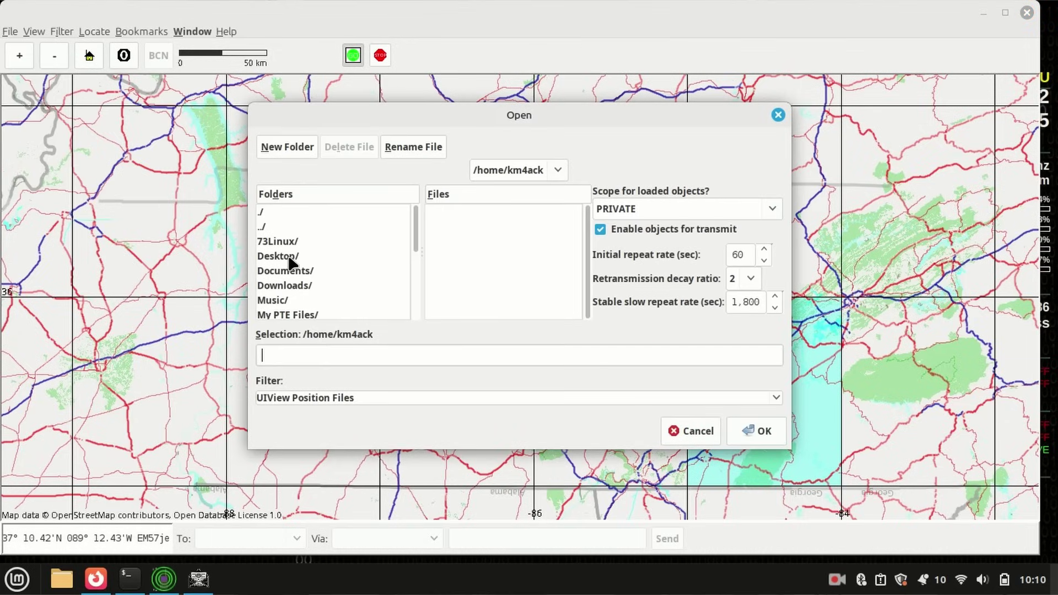
pyautogui.click(289, 258)
pyautogui.doubleClick(289, 259)
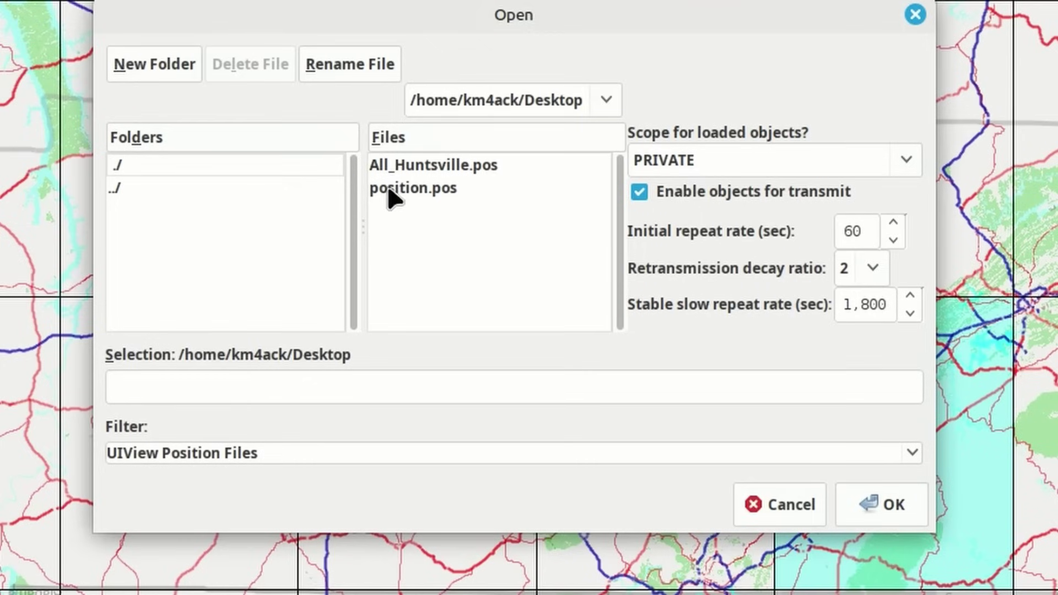
pyautogui.click(423, 190)
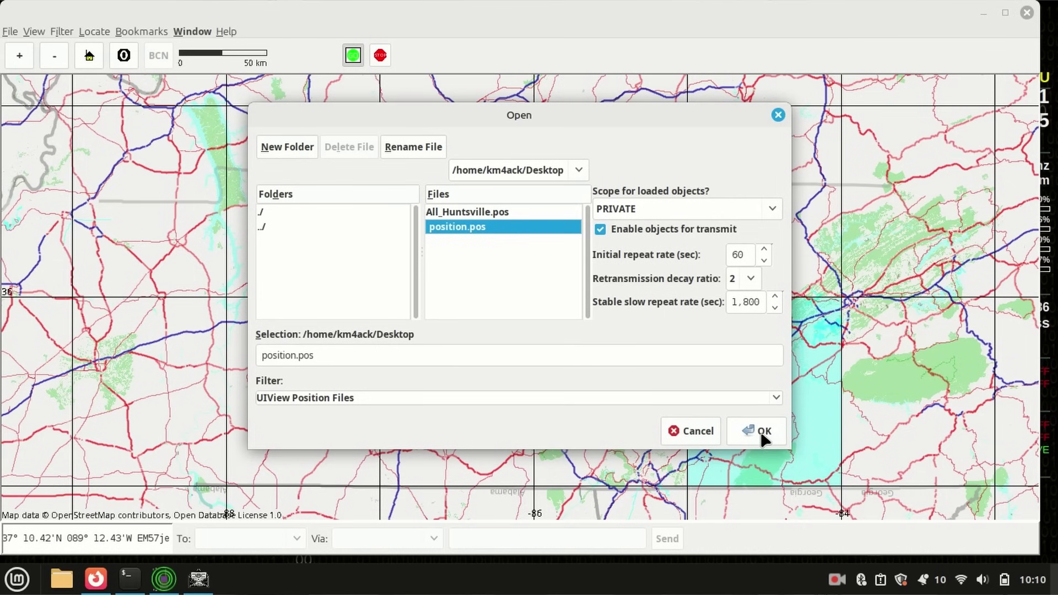
pyautogui.click(888, 509)
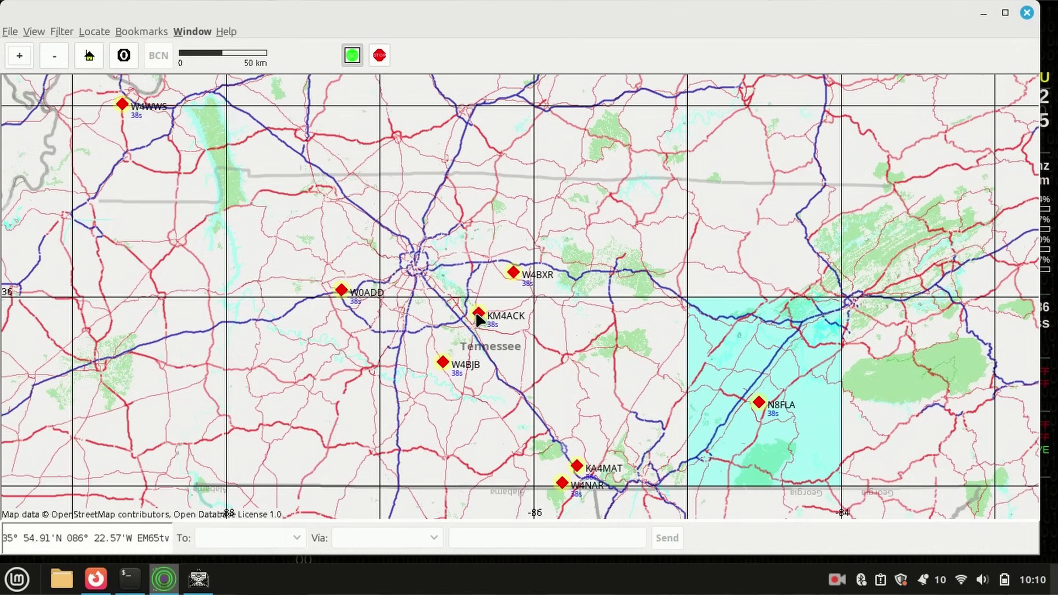
# - Inspect the map objects of the own station, the station in the cyan-shaded square, and the one just southwest of the own station
pyautogui.moveTo(478, 319)
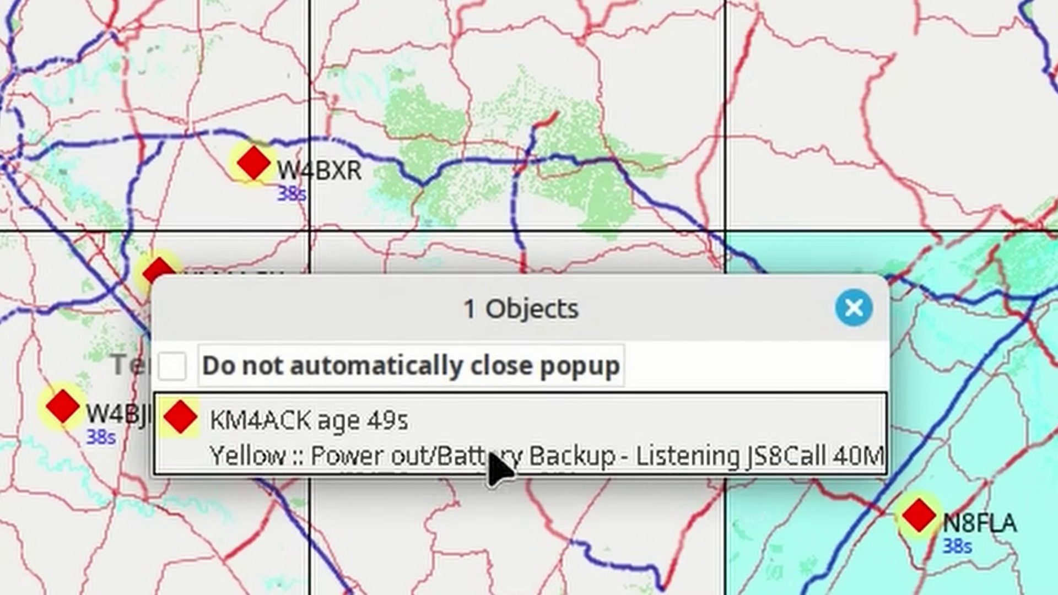
pyautogui.click(851, 309)
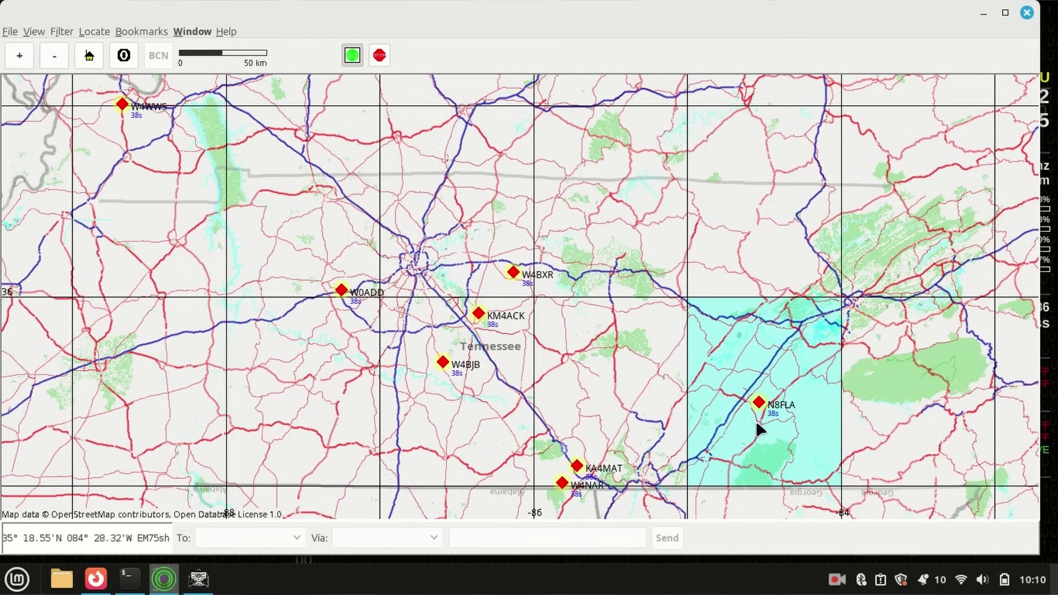
pyautogui.click(759, 405)
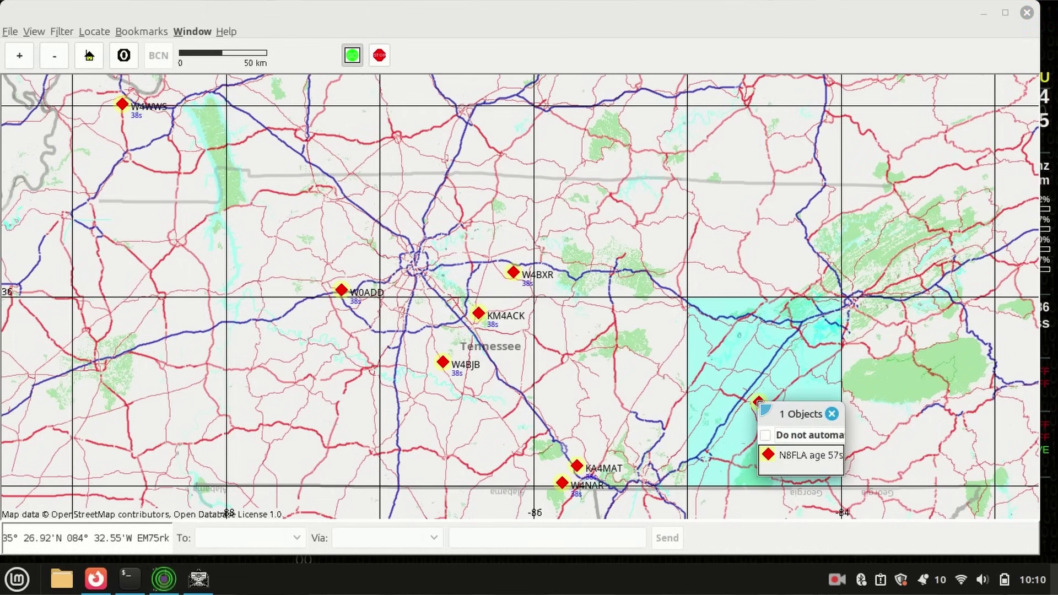
pyautogui.click(832, 414)
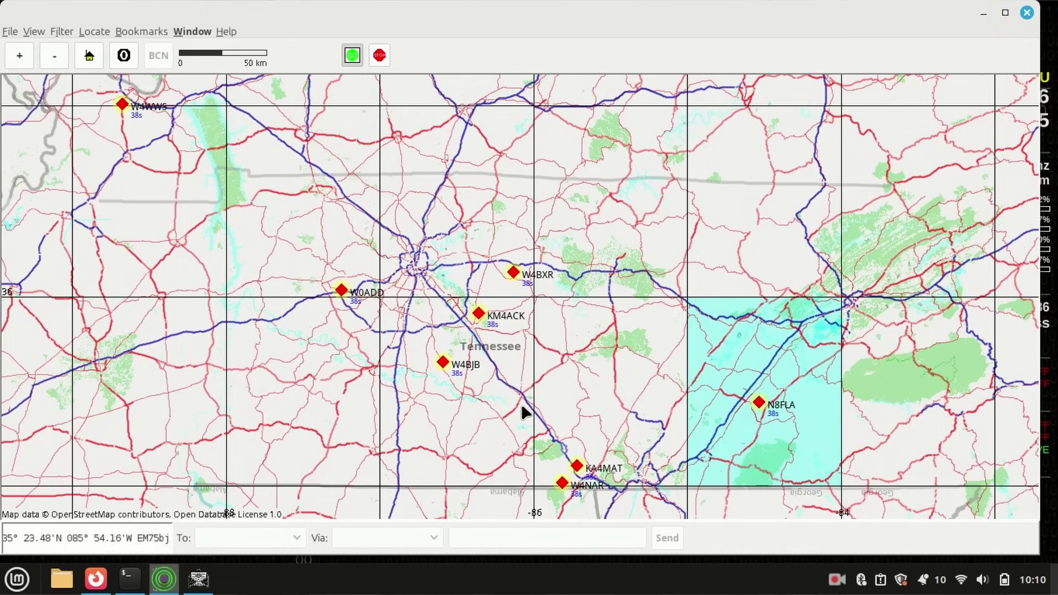
pyautogui.click(443, 363)
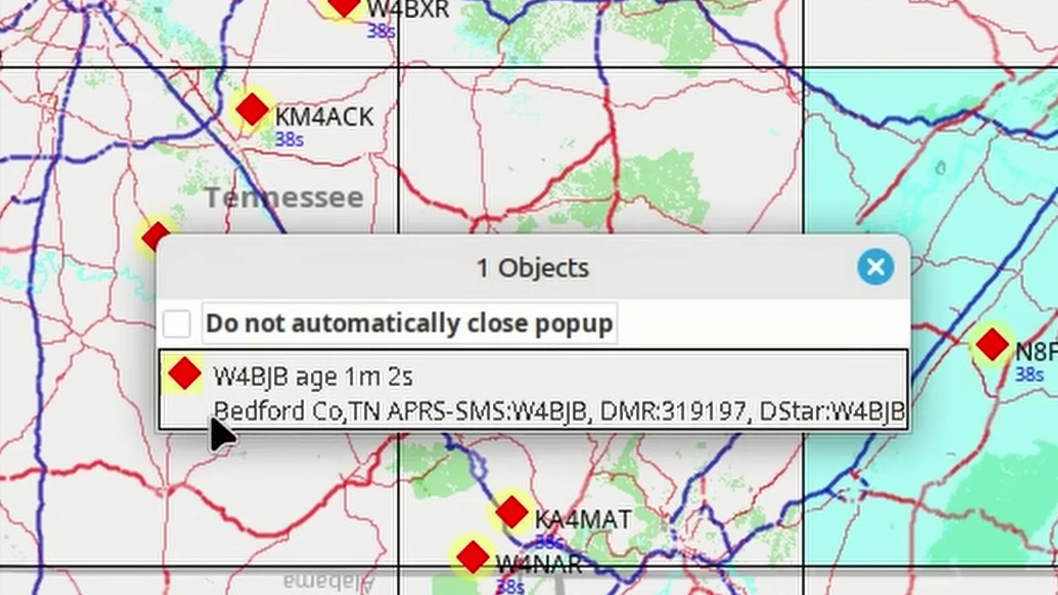